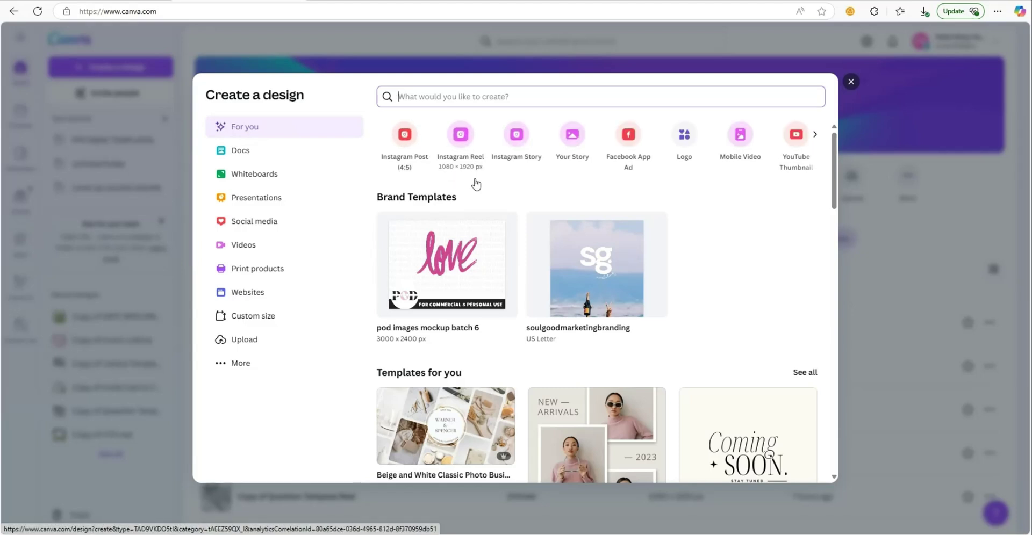
Create a blank Instagram Reel (Mobile Video) design with one 5-second page
{"action": "left_click", "coordinate": [454, 140]}
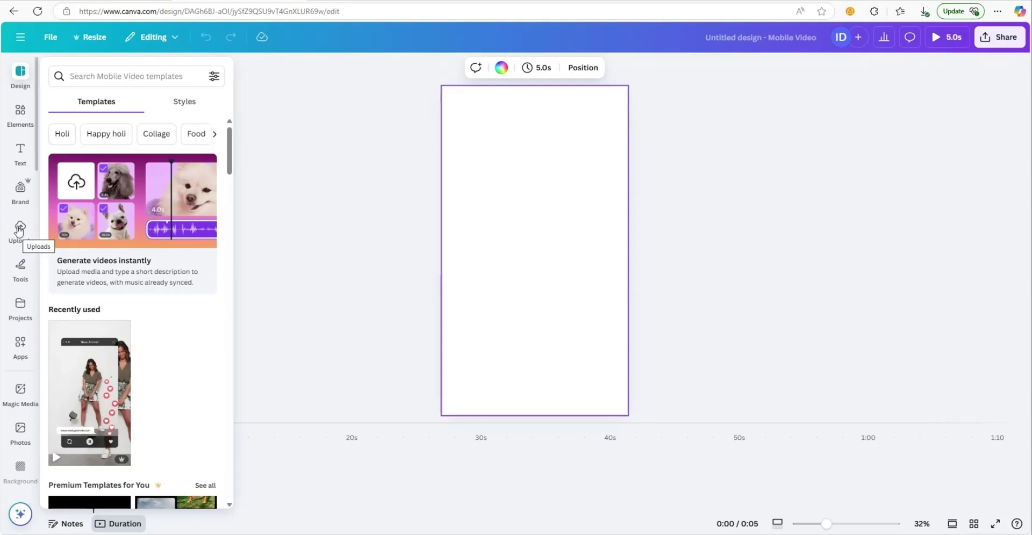
Search Elements for 'LADY PAINTING IN ART CLASS' photos and scroll to the hand-painting photo
{"action": "left_click", "coordinate": [20, 112]}
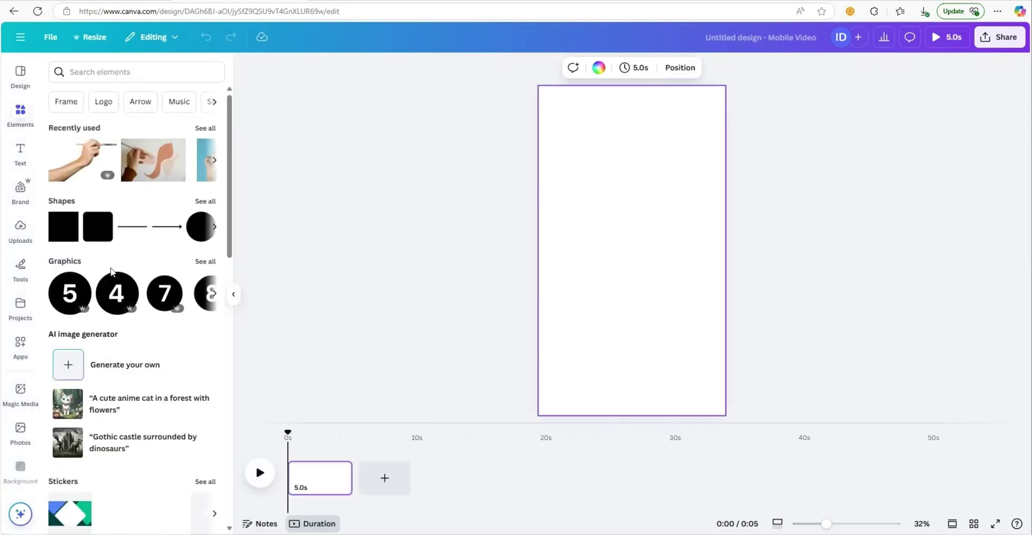
{"action": "left_click", "coordinate": [96, 72]}
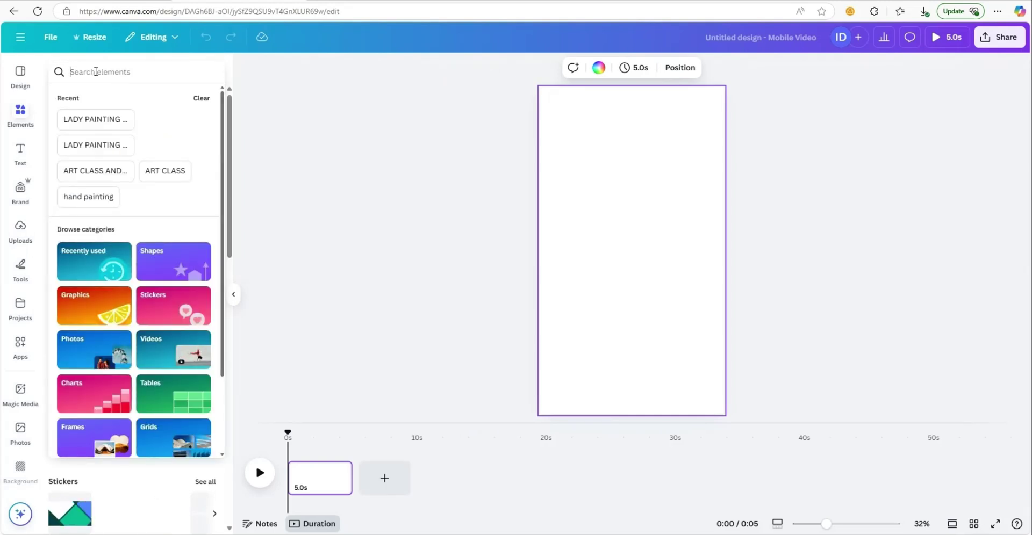
{"action": "type", "text": "LADY"}
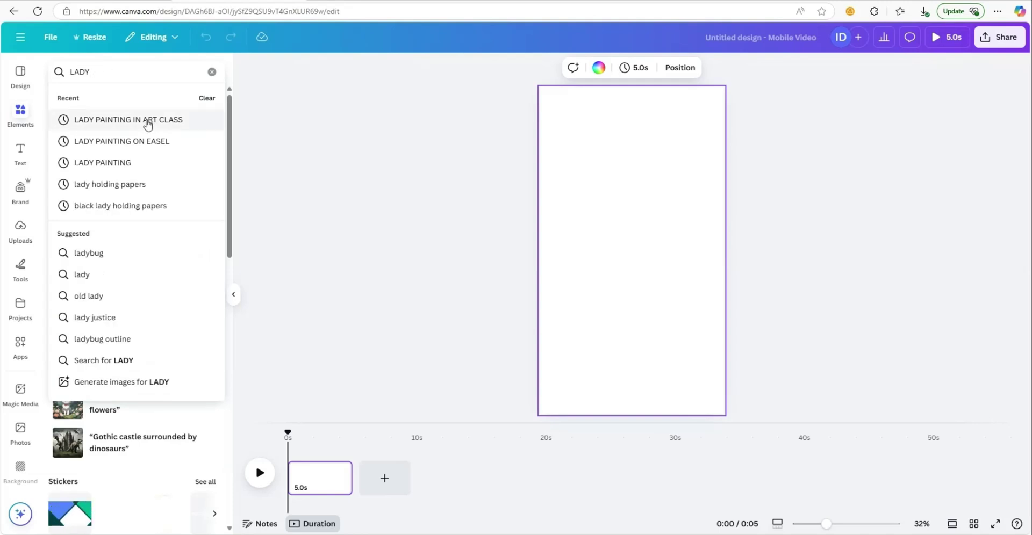
{"action": "left_click", "coordinate": [148, 122]}
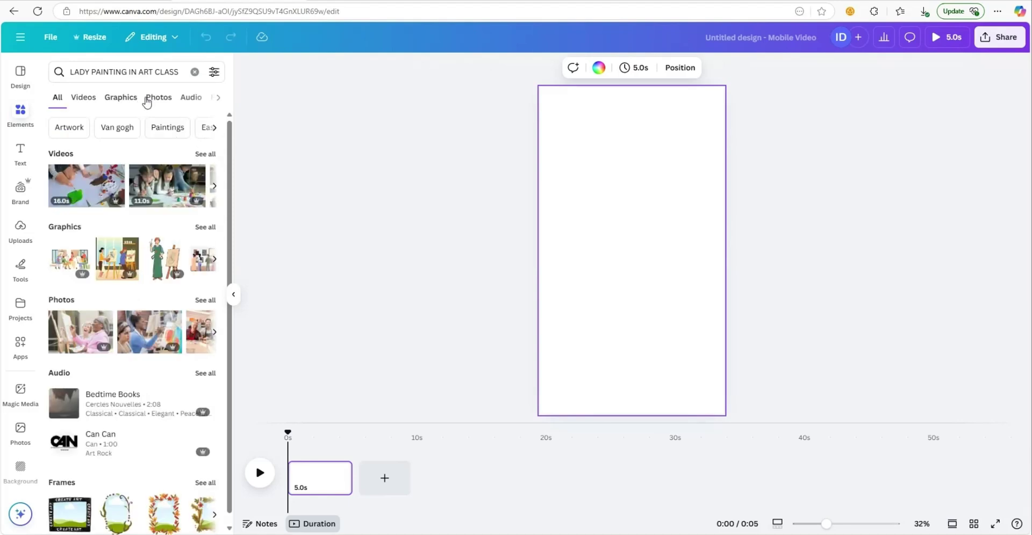
{"action": "left_click", "coordinate": [159, 98]}
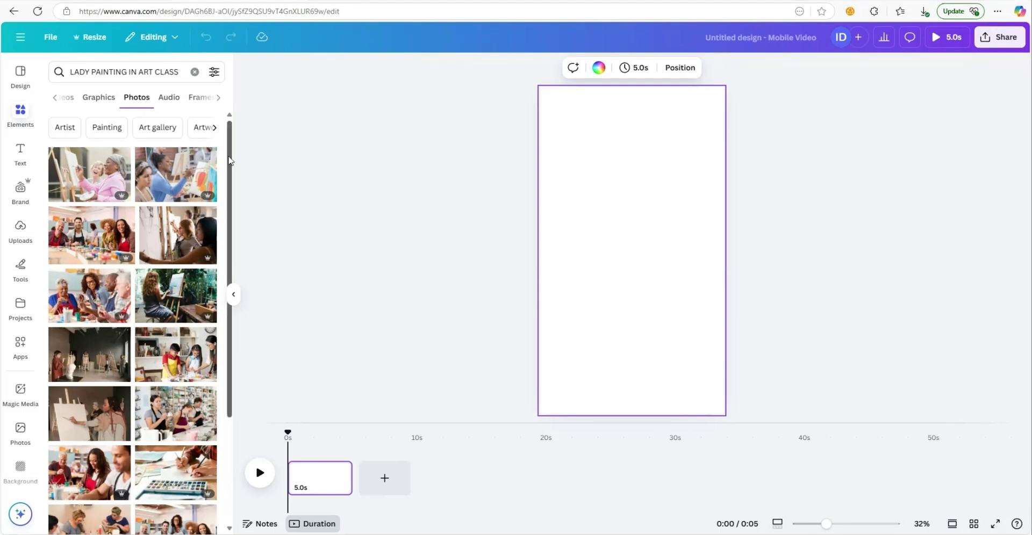
{"action": "left_click_drag", "start_coordinate": [229, 160], "coordinate": [232, 331]}
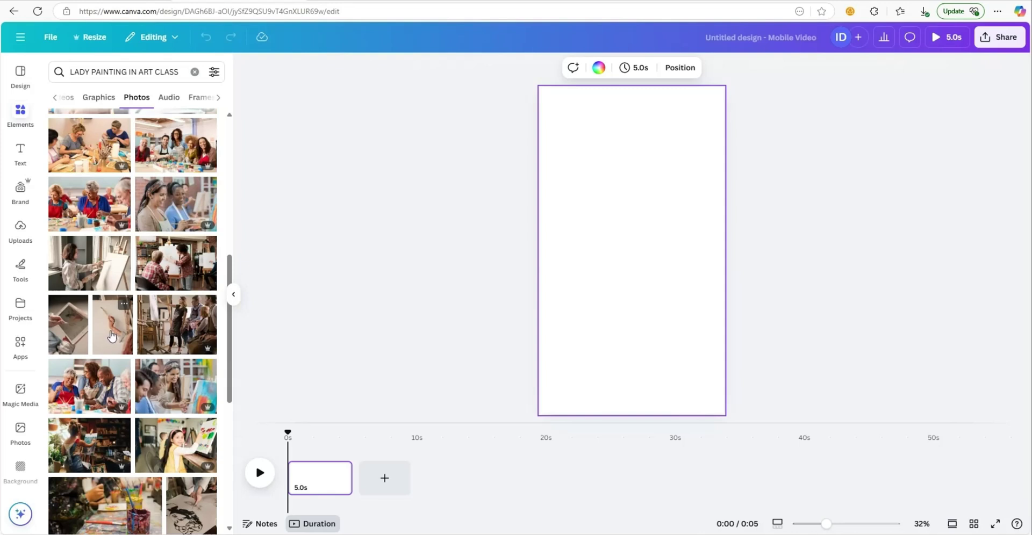
Add the hand-painting photo and stretch it from the top-left corner to cover the page
{"action": "left_click", "coordinate": [111, 338]}
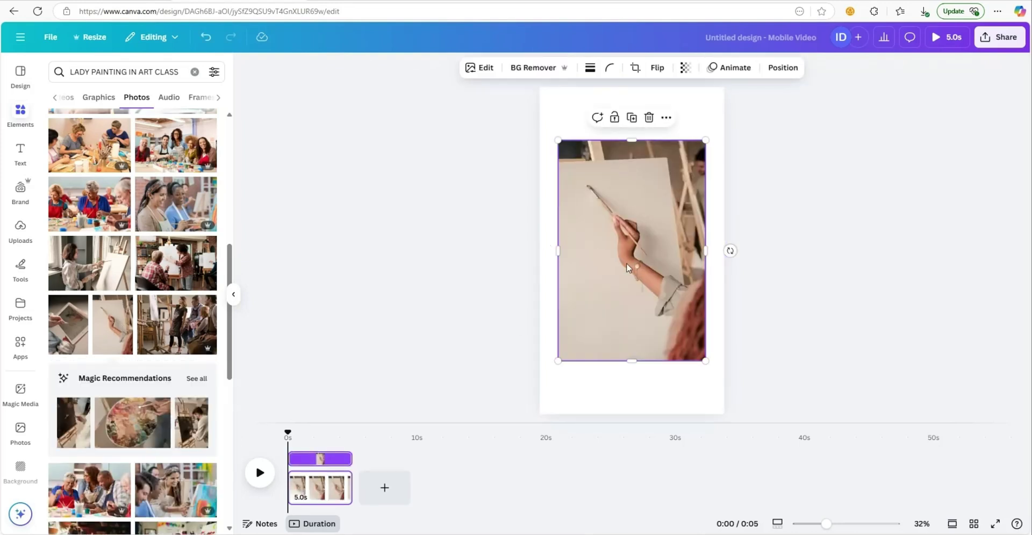
{"action": "left_click_drag", "start_coordinate": [628, 267], "coordinate": [609, 212]}
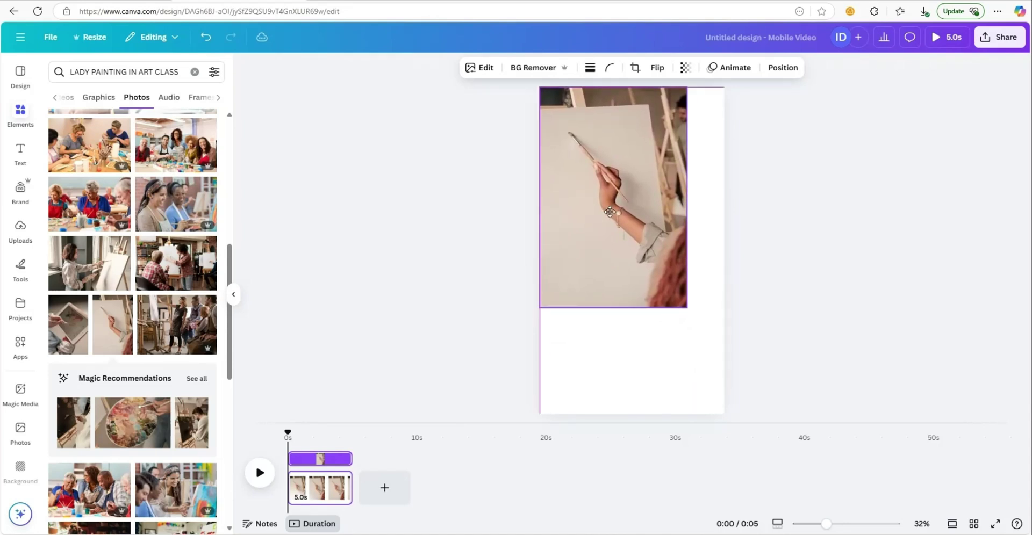
{"action": "left_click_drag", "start_coordinate": [687, 308], "coordinate": [722, 366]}
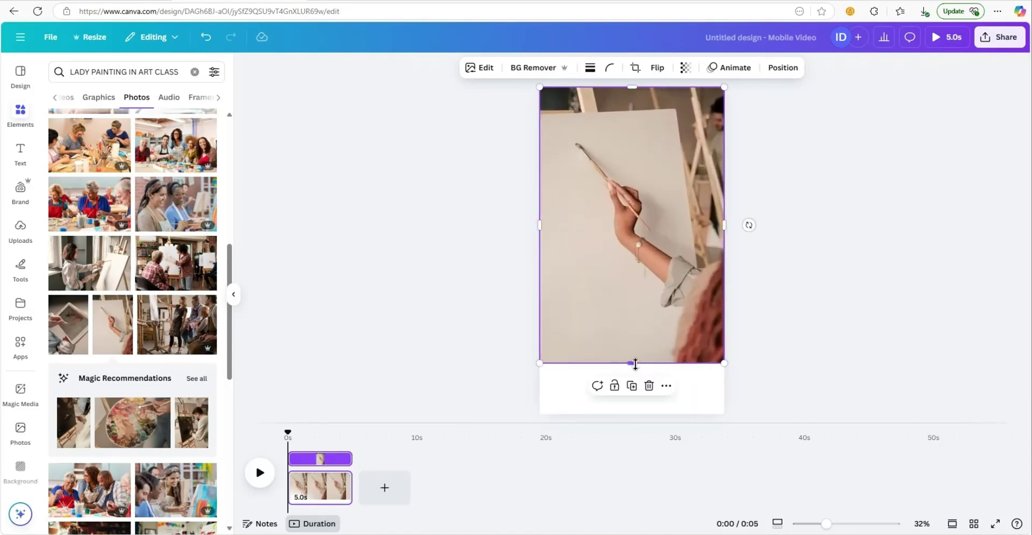
{"action": "left_click_drag", "start_coordinate": [634, 364], "coordinate": [633, 415]}
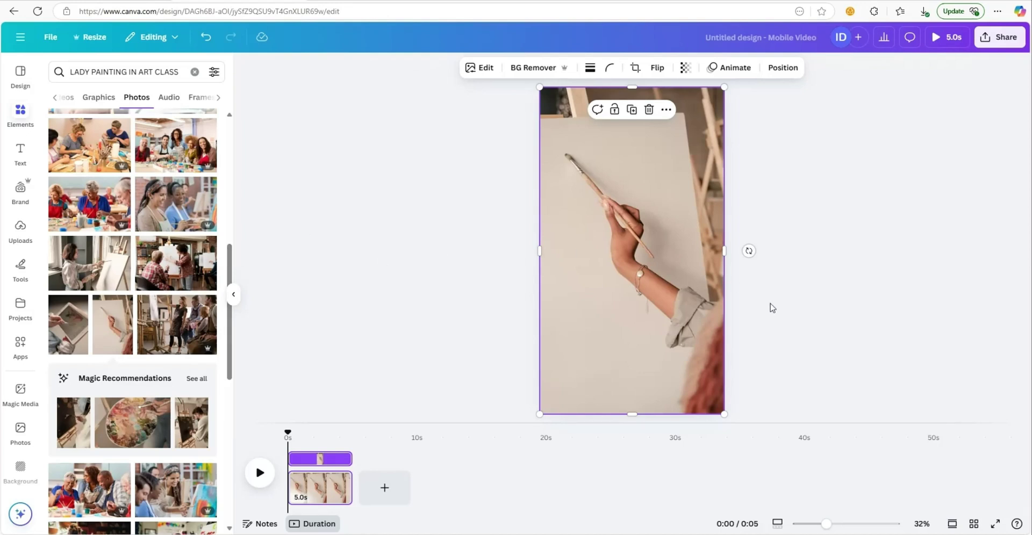
{"action": "left_click", "coordinate": [769, 303]}
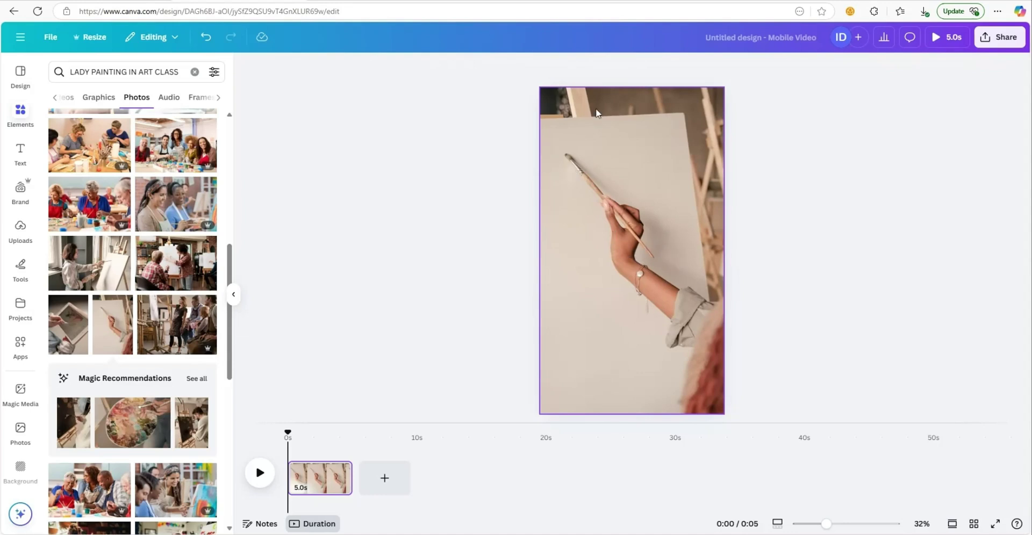
{"action": "left_click", "coordinate": [650, 290]}
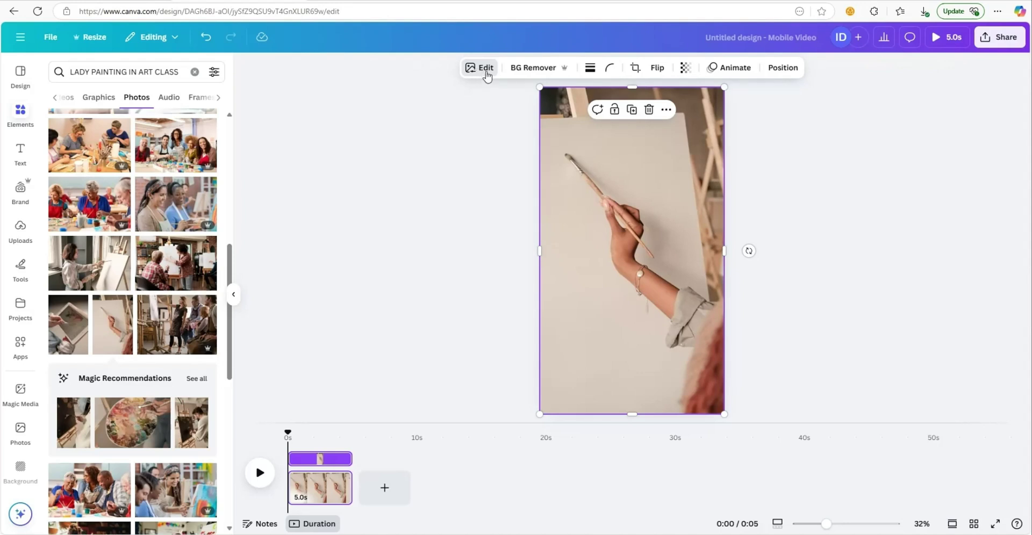
Use Magic Grab to lift the arm, both brush parts and bracelet out as a separate element
{"action": "left_click", "coordinate": [479, 69]}
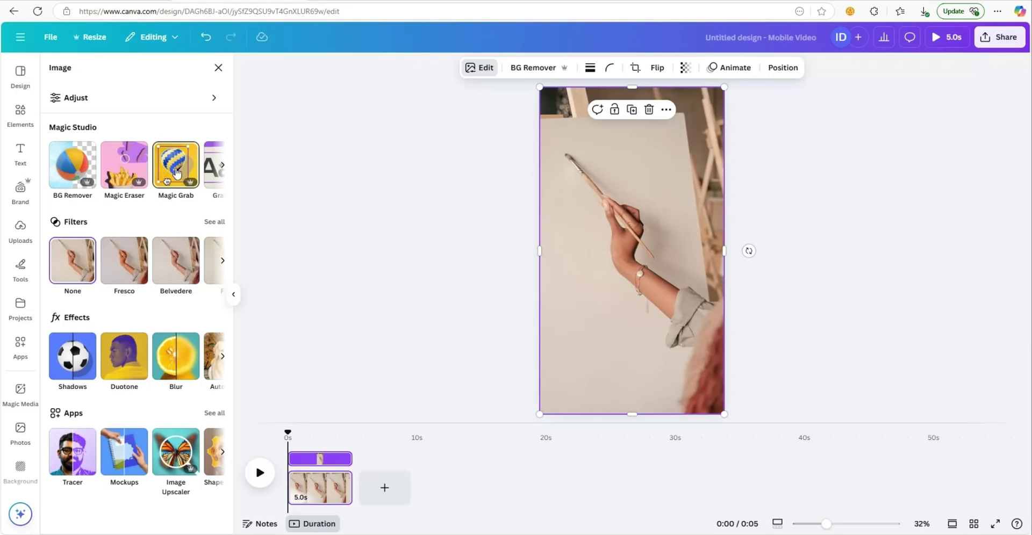
{"action": "left_click", "coordinate": [176, 171]}
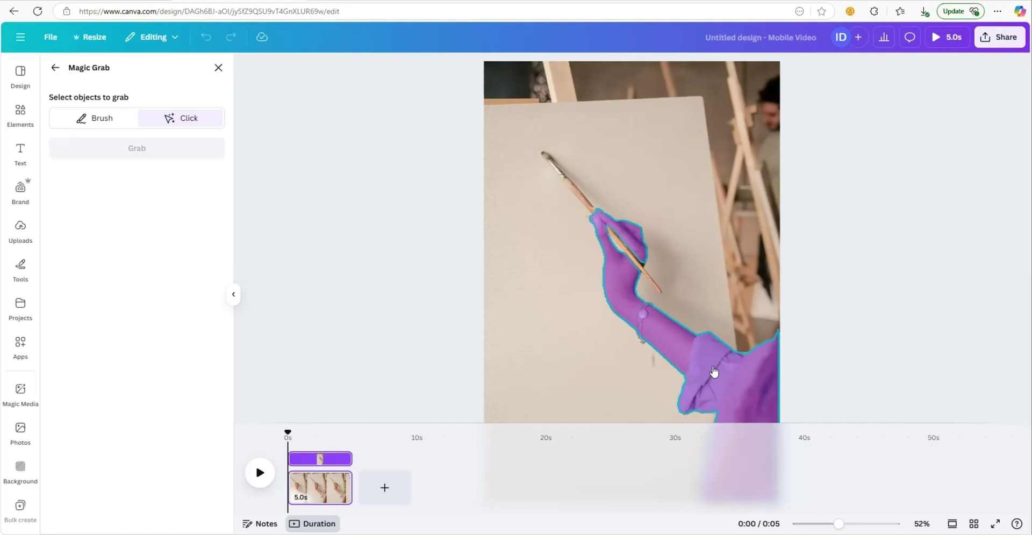
{"action": "left_click", "coordinate": [714, 372]}
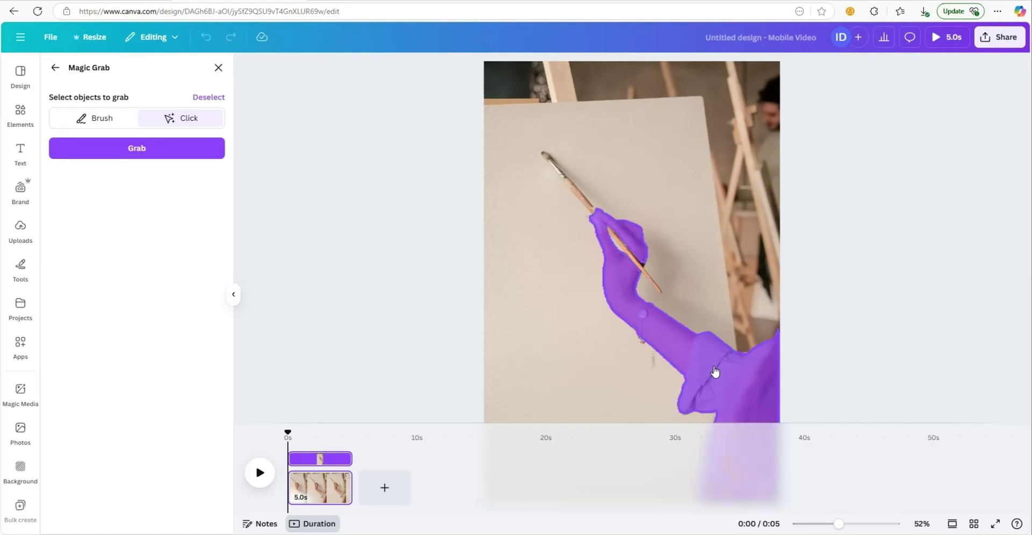
{"action": "left_click", "coordinate": [611, 232]}
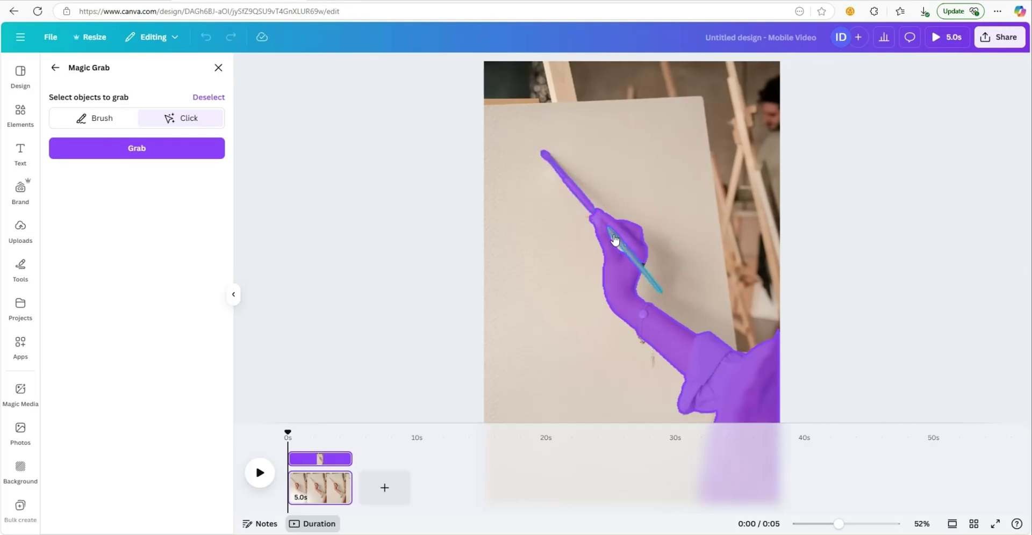
{"action": "left_click", "coordinate": [615, 240]}
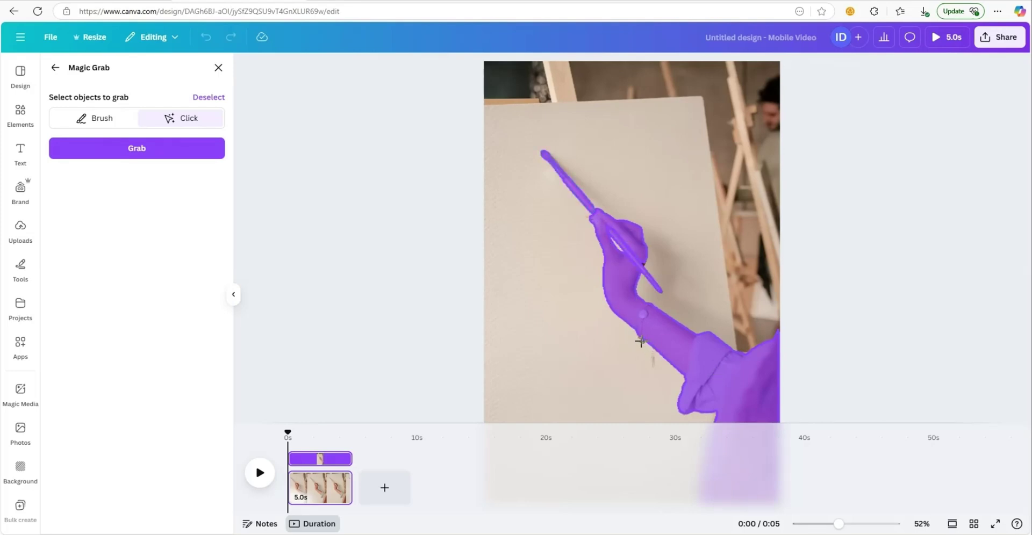
{"action": "left_click", "coordinate": [641, 343]}
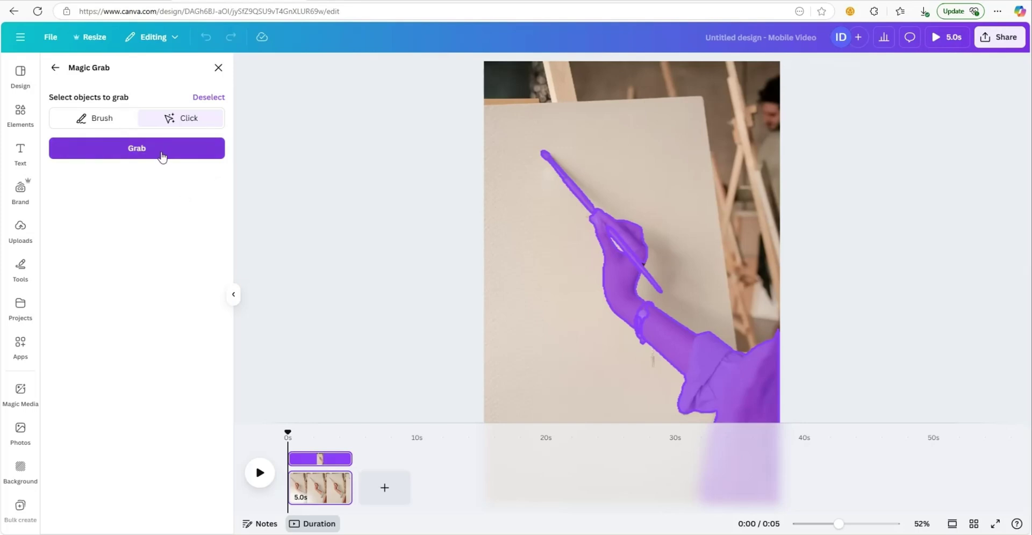
{"action": "left_click", "coordinate": [161, 155]}
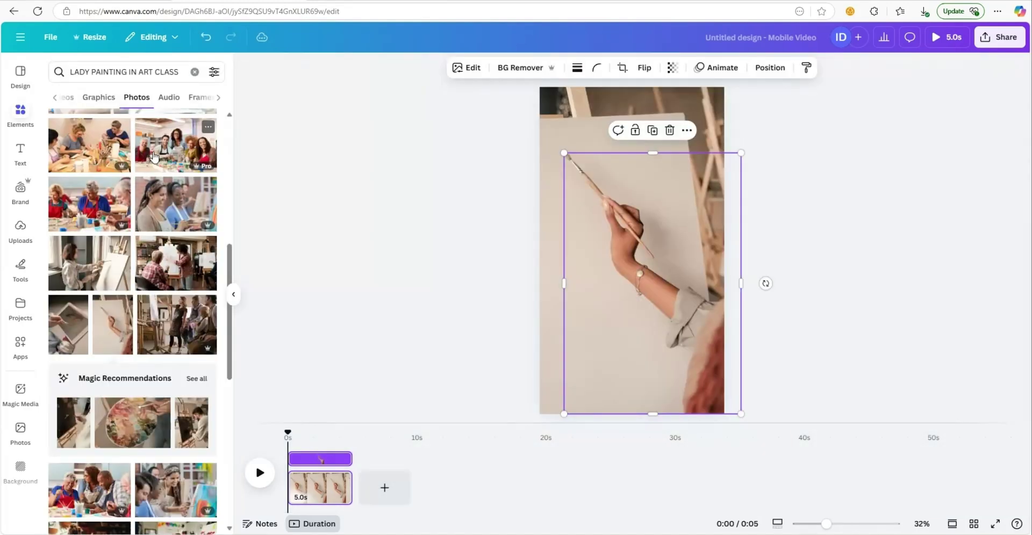
Add the purple balloon-dog image from Uploads to the page and collapse the side panel
{"action": "left_click", "coordinate": [500, 288]}
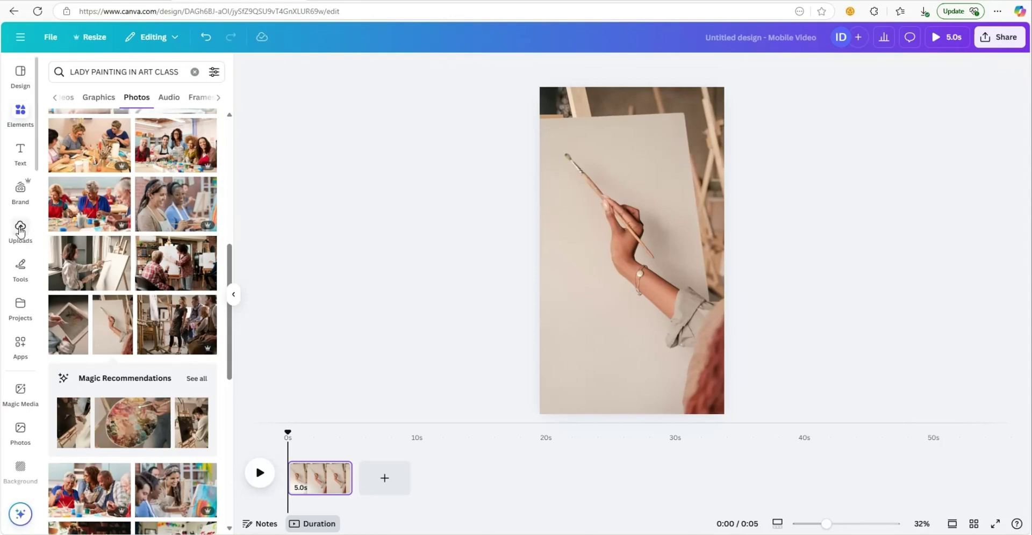
{"action": "left_click", "coordinate": [20, 230]}
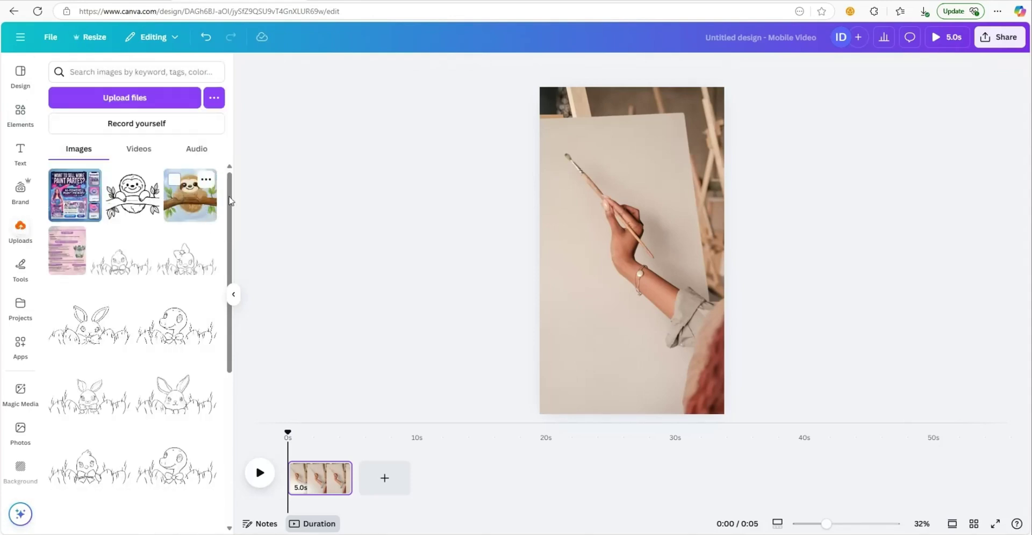
{"action": "scroll", "coordinate": [234, 220], "scroll_direction": "down", "scroll_amount": 2}
{"action": "left_click_drag", "start_coordinate": [233, 220], "coordinate": [233, 398]}
{"action": "scroll", "coordinate": [230, 387], "scroll_direction": "down", "scroll_amount": 2}
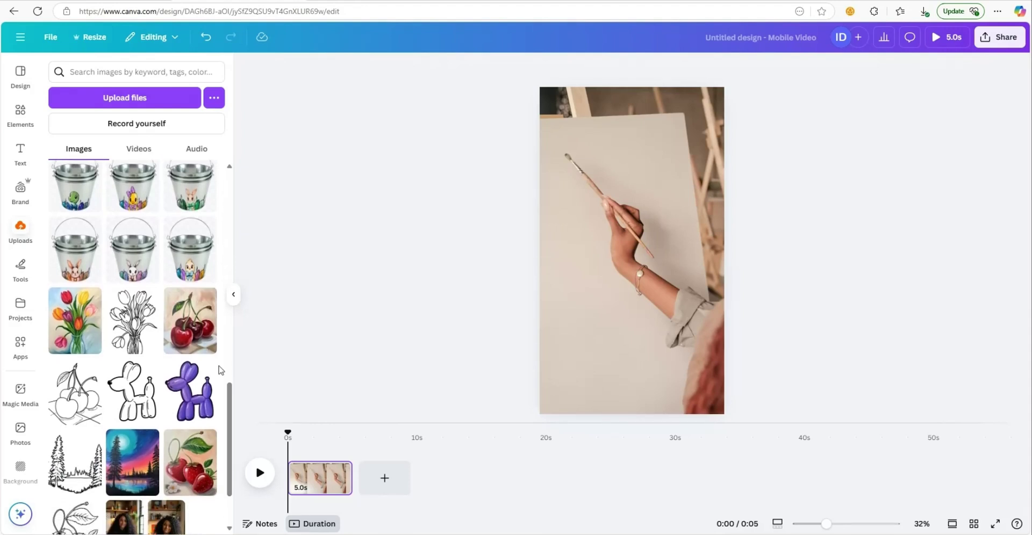
{"action": "mouse_move", "coordinate": [187, 400]}
{"action": "left_click", "coordinate": [191, 401]}
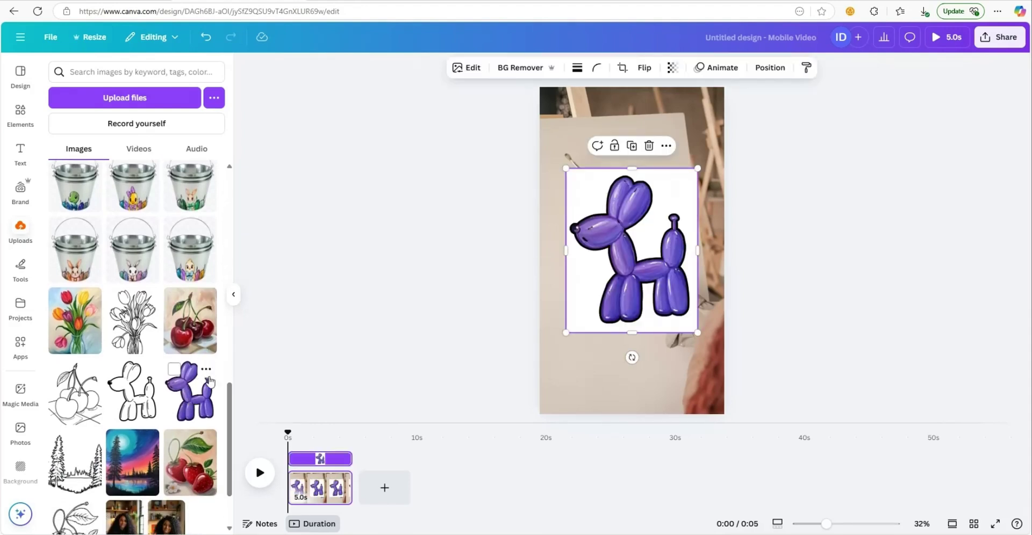
{"action": "left_click", "coordinate": [233, 294]}
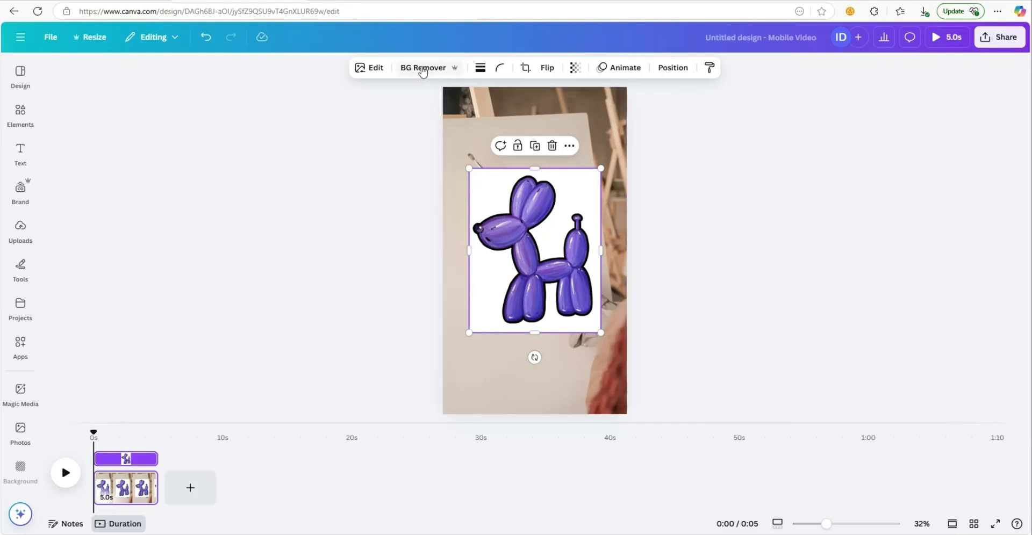
Remove the balloon dog's white background, enlarge it, tilt it about 5° and nudge it up
{"action": "left_click", "coordinate": [421, 70]}
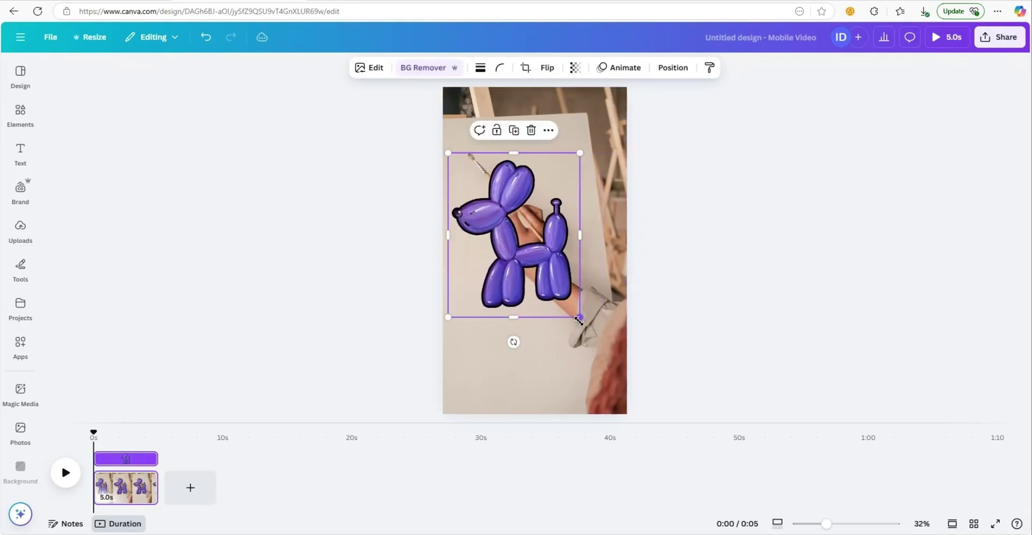
{"action": "left_click_drag", "start_coordinate": [579, 317], "coordinate": [629, 380]}
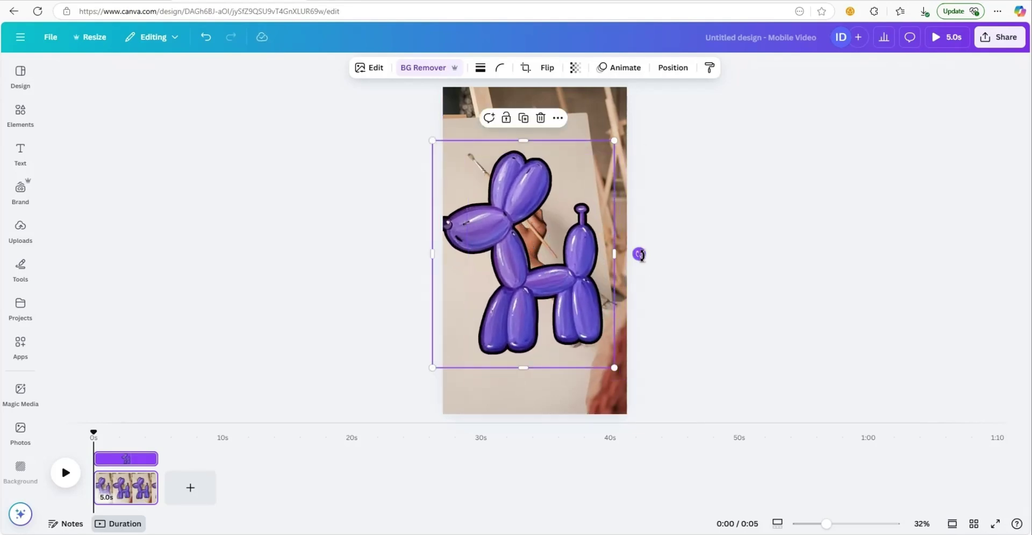
{"action": "mouse_move", "coordinate": [640, 255]}
{"action": "left_mouse_down"}
{"action": "mouse_move", "coordinate": [640, 234]}
{"action": "mouse_move", "coordinate": [638, 246]}
{"action": "left_mouse_up"}
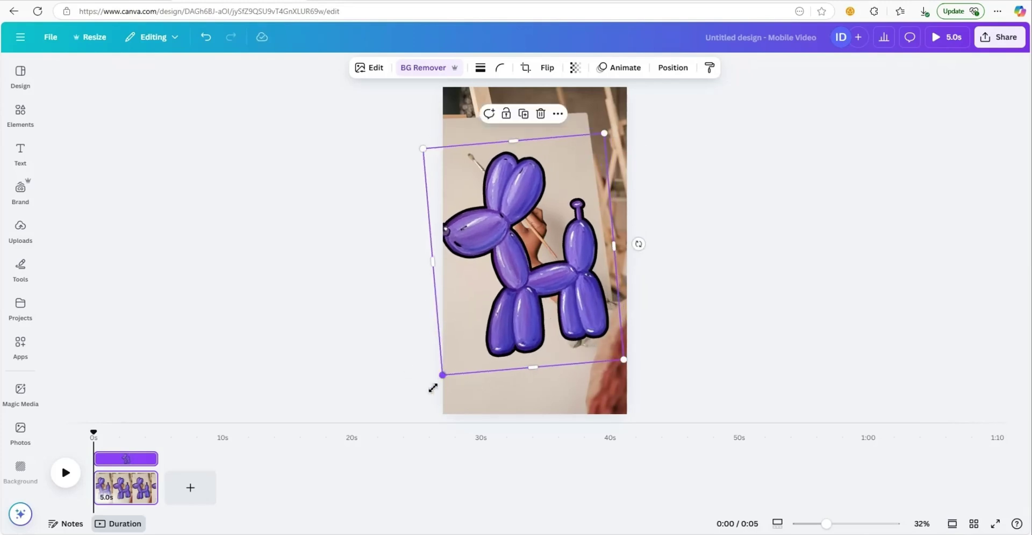
{"action": "mouse_move", "coordinate": [432, 387]}
{"action": "left_mouse_down"}
{"action": "mouse_move", "coordinate": [426, 394]}
{"action": "mouse_move", "coordinate": [442, 375]}
{"action": "left_mouse_up"}
{"action": "left_click_drag", "start_coordinate": [526, 321], "coordinate": [530, 310]}
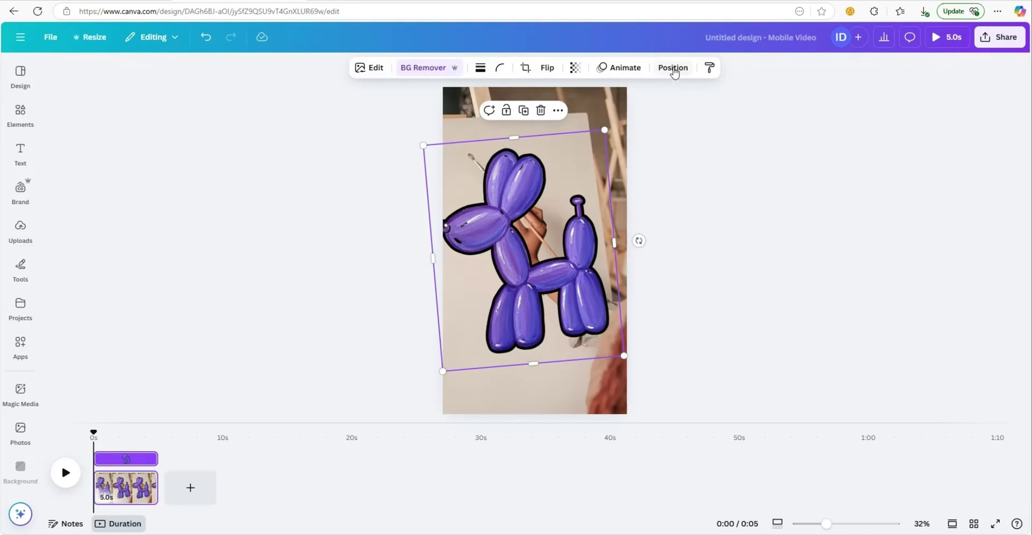
Send the balloon dog backward behind the painting arm and delete the extra selected layer
{"action": "left_click", "coordinate": [673, 68]}
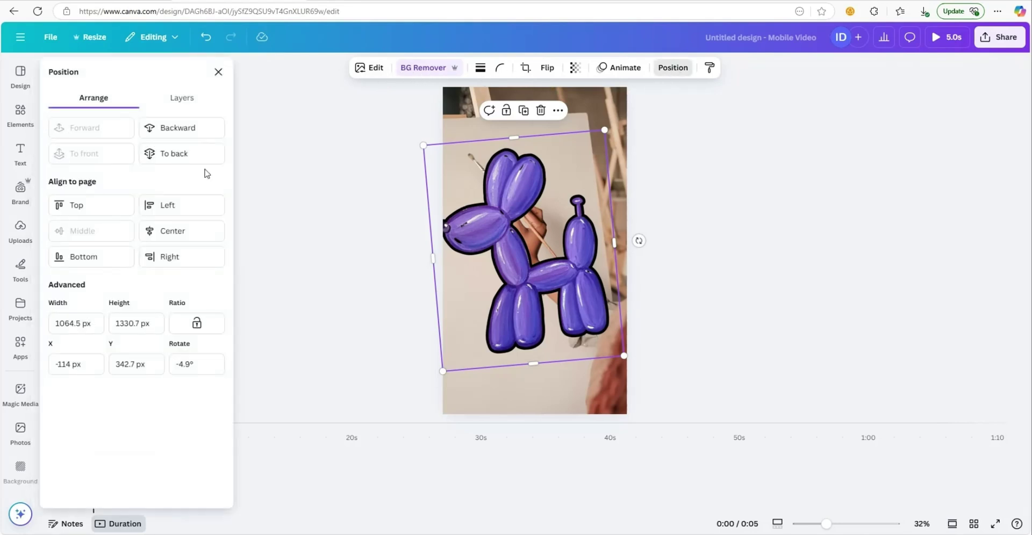
{"action": "left_click", "coordinate": [201, 131]}
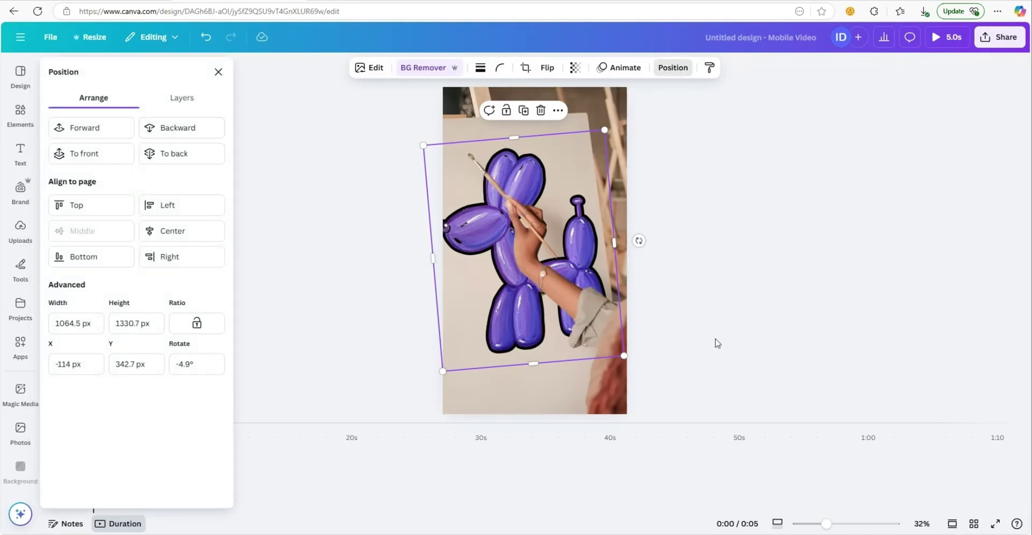
{"action": "key", "text": "Escape"}
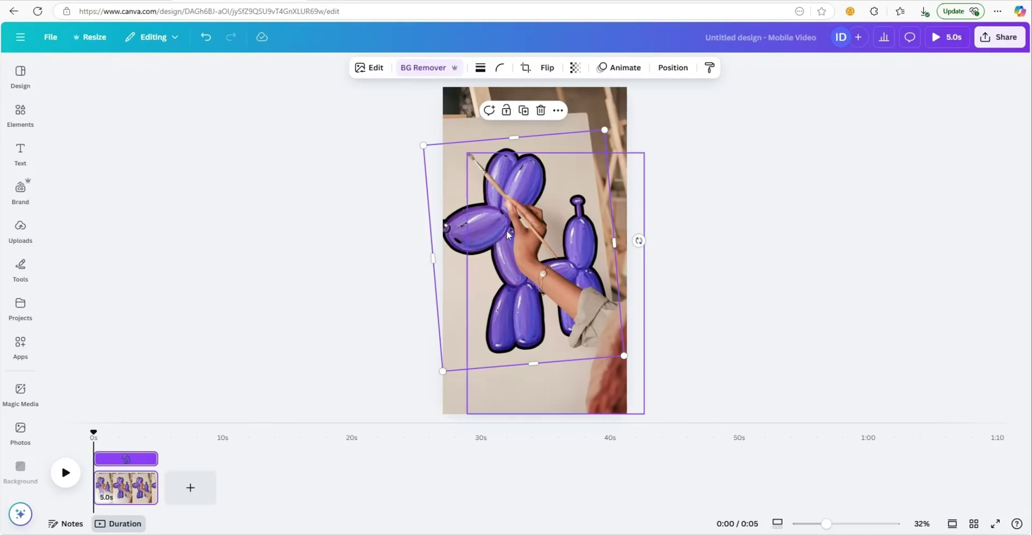
{"action": "key", "text": "Delete"}
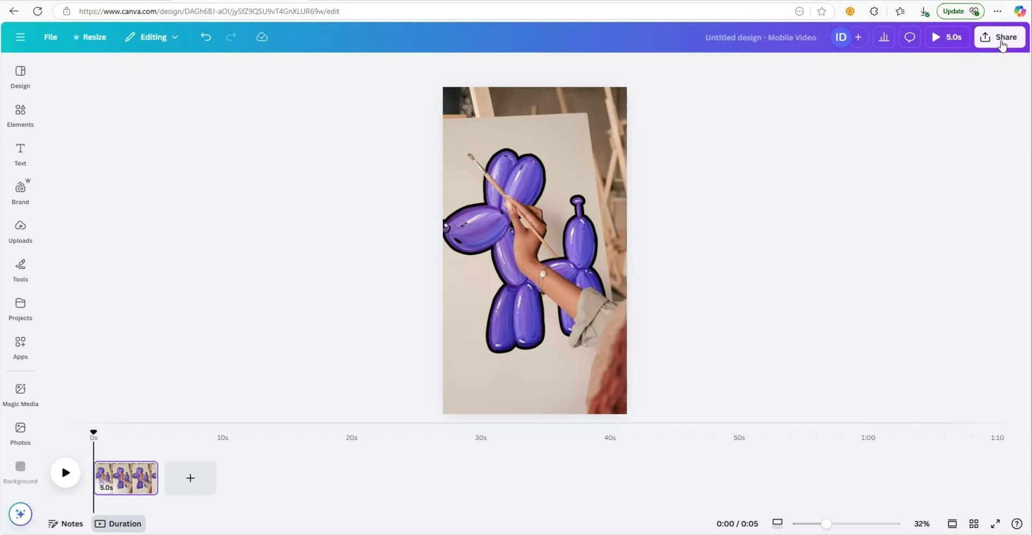
Download the design as a 1,080 × 1,920 px PNG instead of an MP4 video
{"action": "left_click", "coordinate": [1004, 38]}
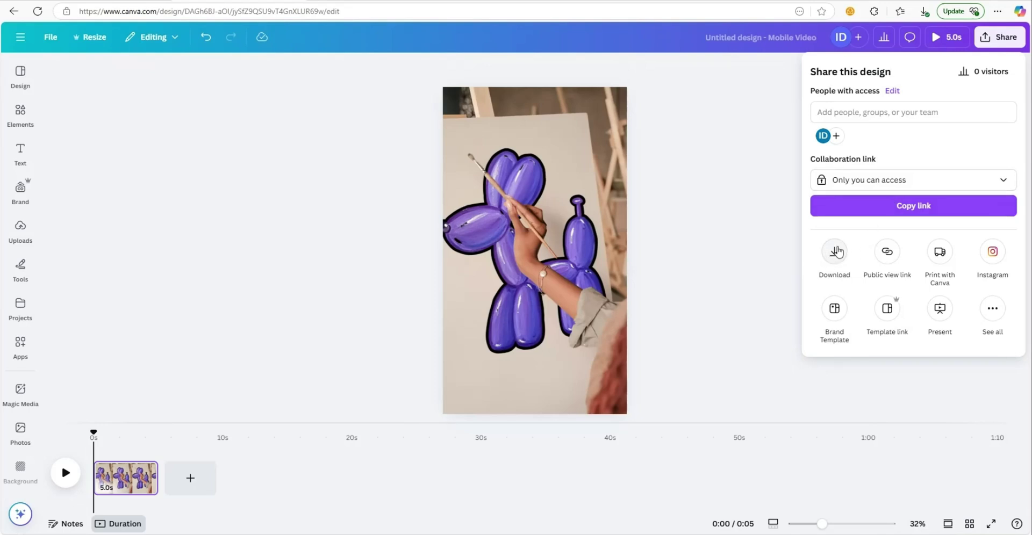
{"action": "left_click", "coordinate": [835, 252]}
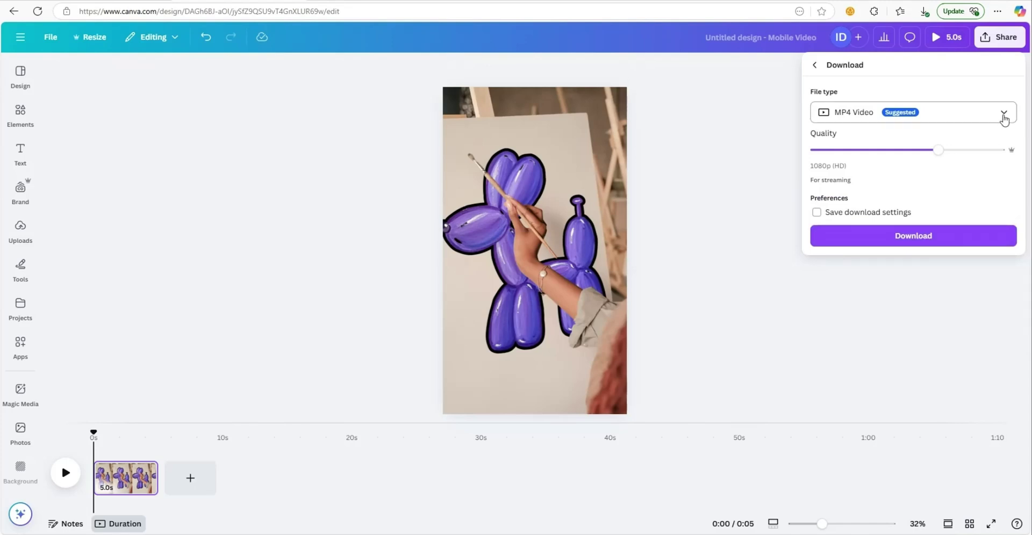
{"action": "left_click", "coordinate": [1003, 115]}
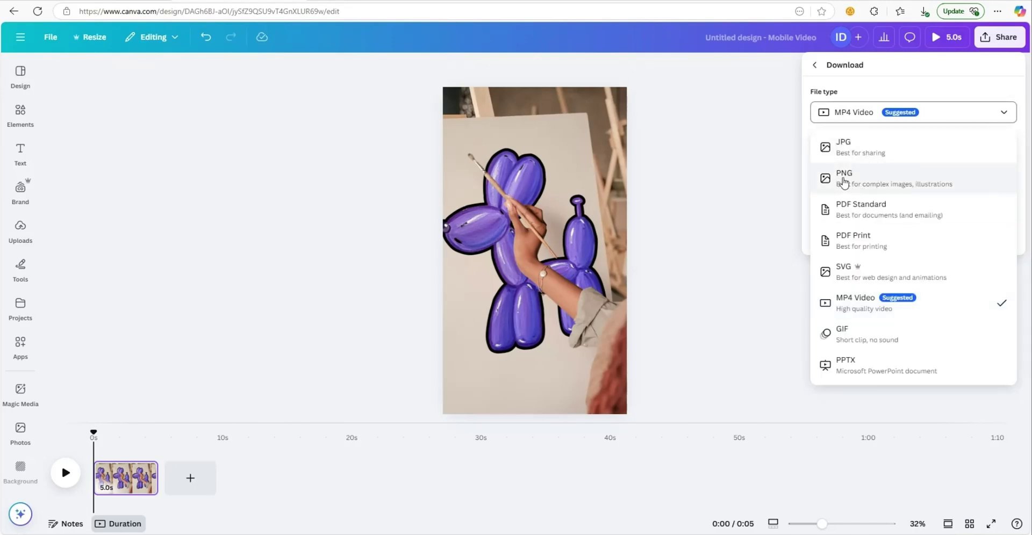
{"action": "left_click", "coordinate": [843, 181]}
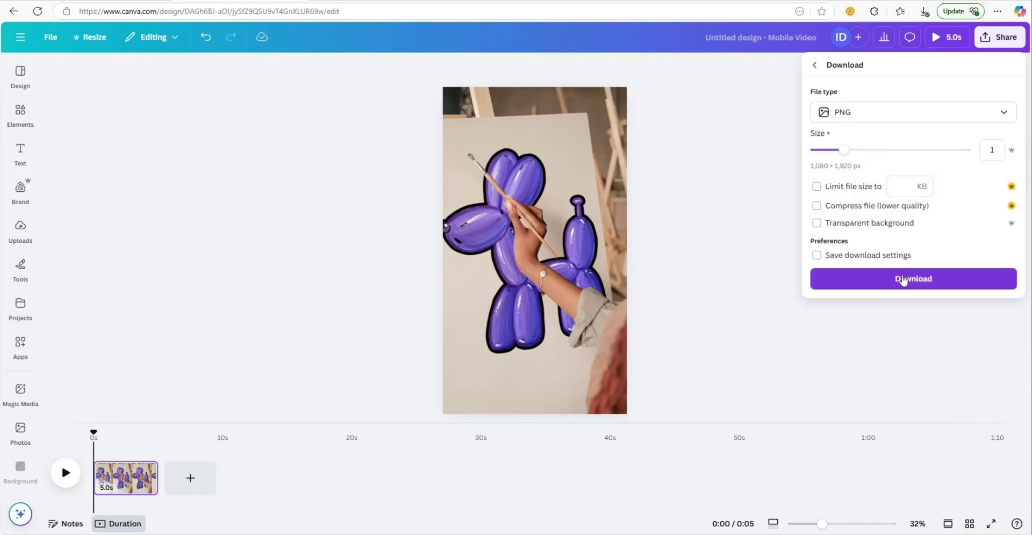
{"action": "left_click", "coordinate": [903, 280]}
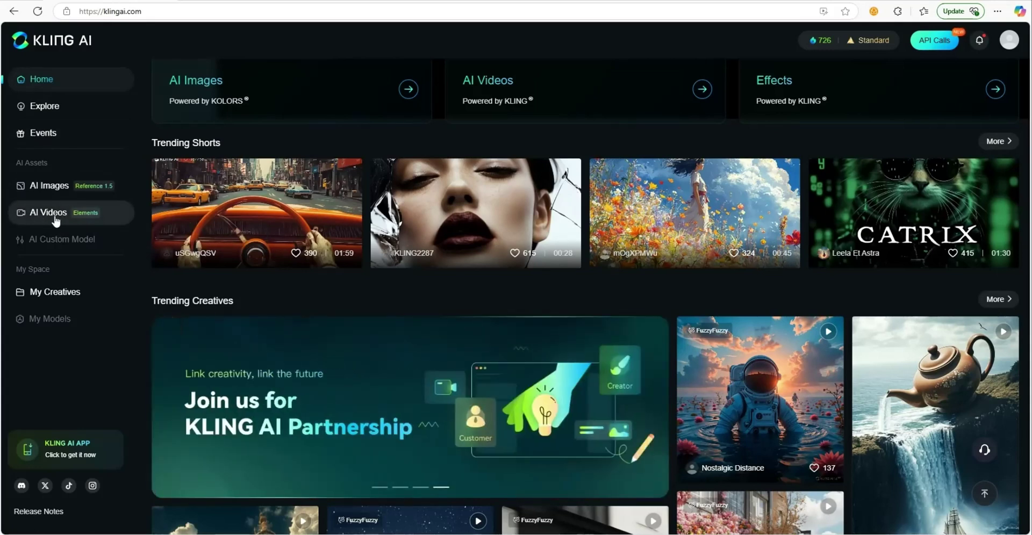
Open Kling AI's image-to-video creator and upload the downloaded design image as the start frame
{"action": "left_click", "coordinate": [56, 218]}
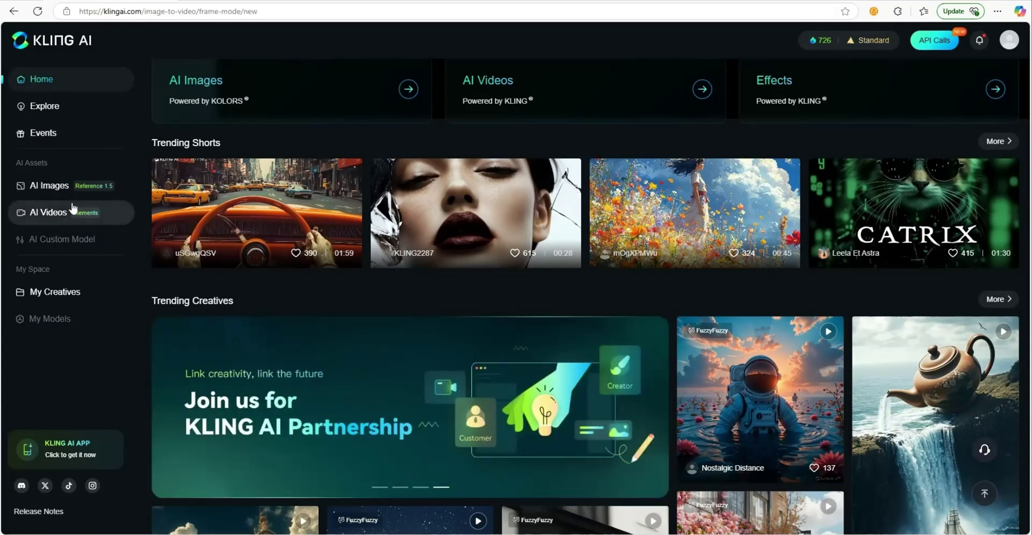
{"action": "left_click", "coordinate": [74, 210]}
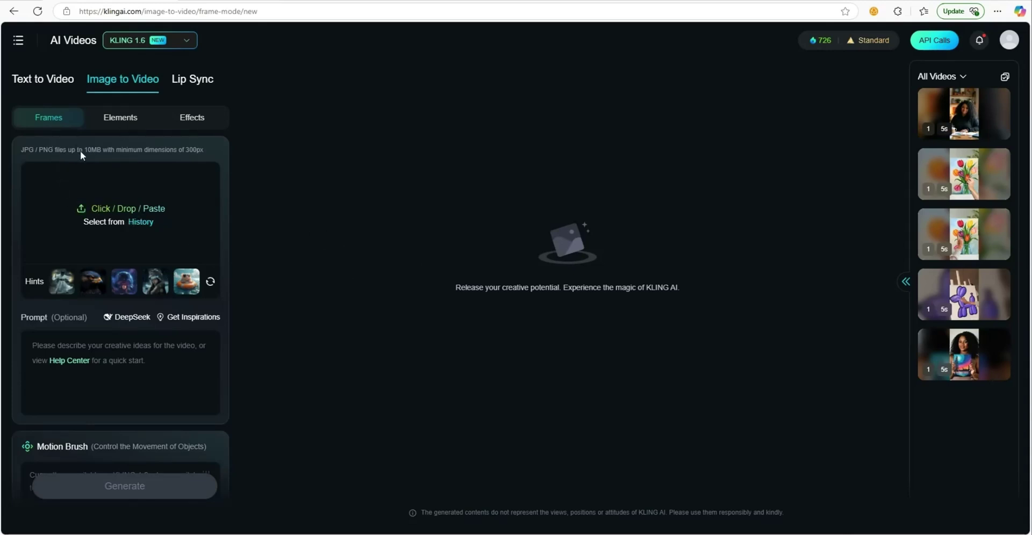
{"action": "left_click", "coordinate": [127, 211]}
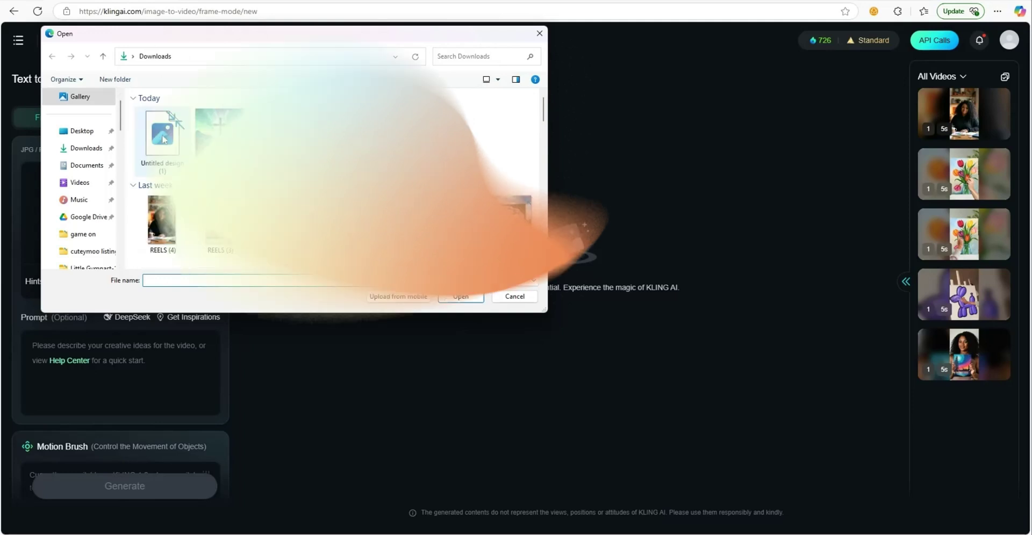
{"action": "double_click", "coordinate": [162, 137]}
{"action": "left_click", "coordinate": [144, 121]}
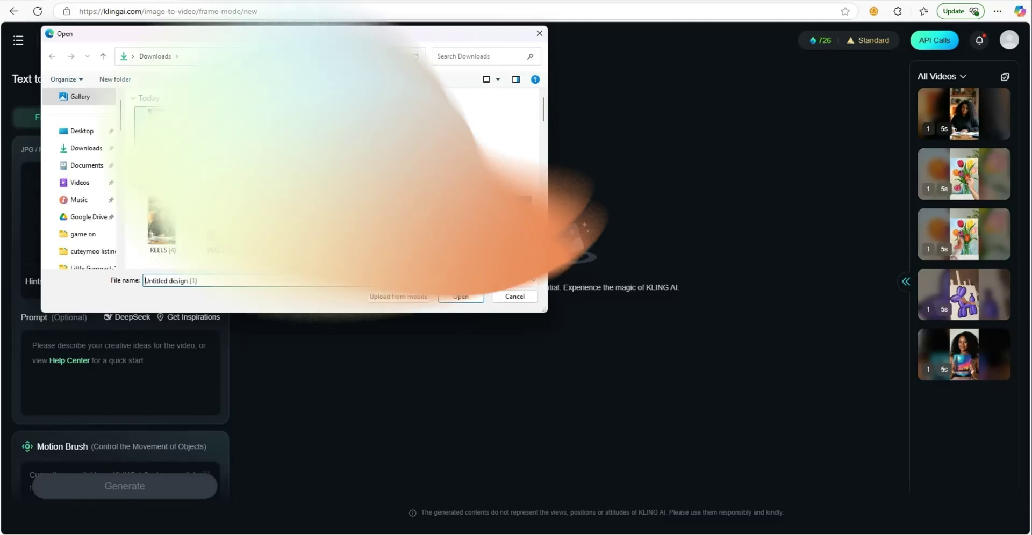
{"action": "left_click", "coordinate": [461, 296]}
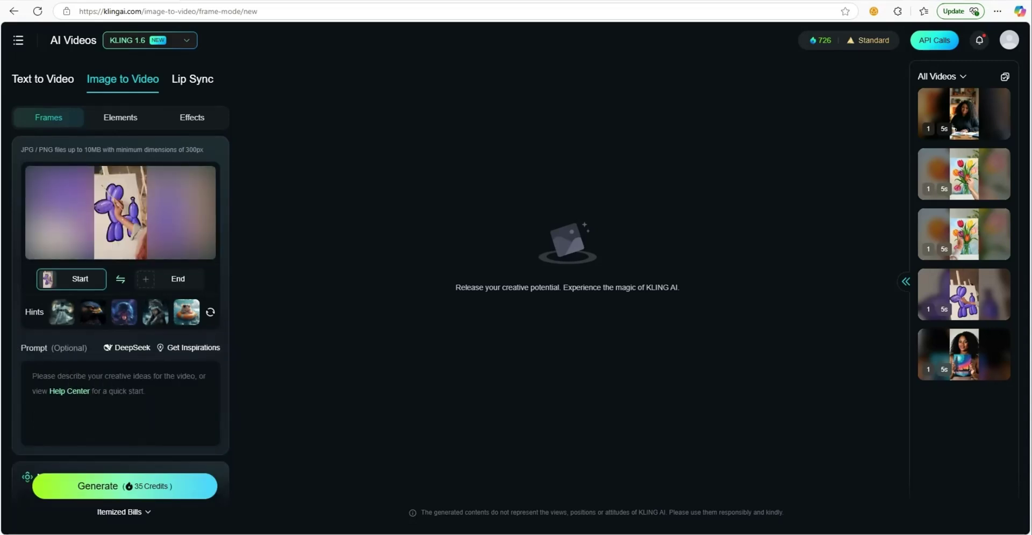
Enter 'A woman painting her design at a paint and sip party' in the Prompt box
{"action": "mouse_move", "coordinate": [89, 277]}
{"action": "mouse_move", "coordinate": [92, 314]}
{"action": "left_click", "coordinate": [38, 378]}
{"action": "type", "text": "A"}
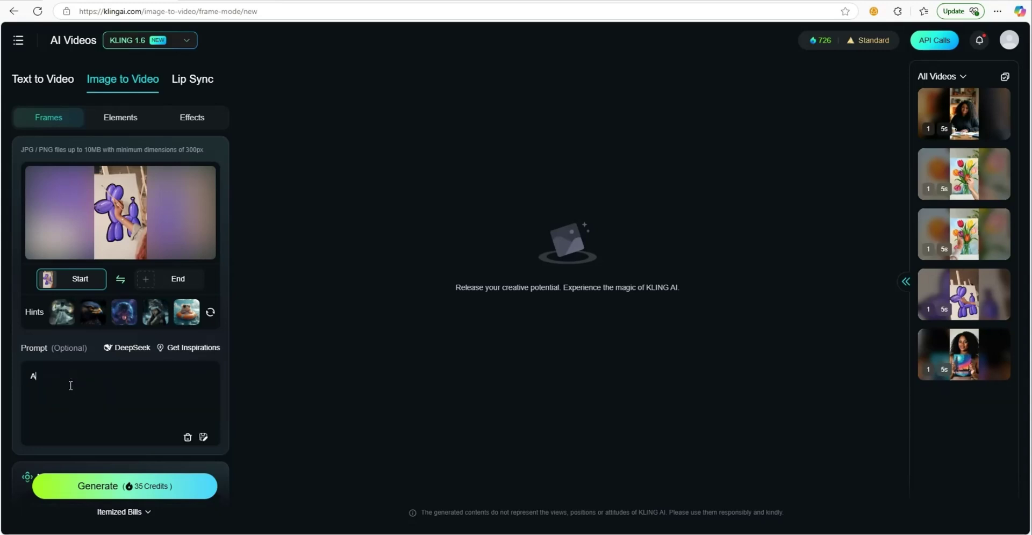
{"action": "type", "text": " woman"}
{"action": "type", "text": " paintin"}
{"action": "type", "text": "n"}
{"action": "type", "text": "gn"}
{"action": "type", "text": "at a paint and sip party"}
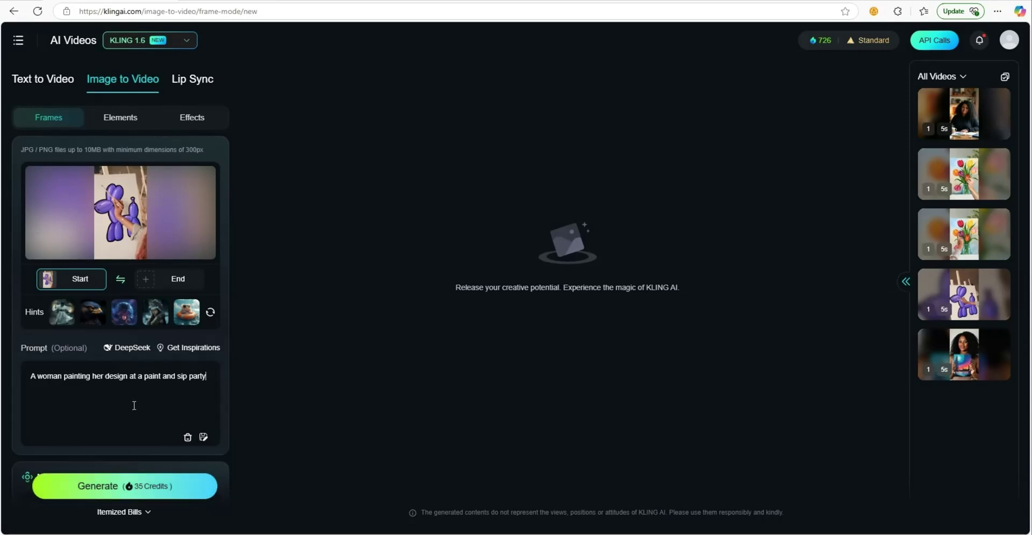
Switch Kling AI to Standard Mode with a 10s duration and start generating the balloon-dog clip
{"action": "scroll", "coordinate": [134, 405], "scroll_direction": "down", "scroll_amount": 4}
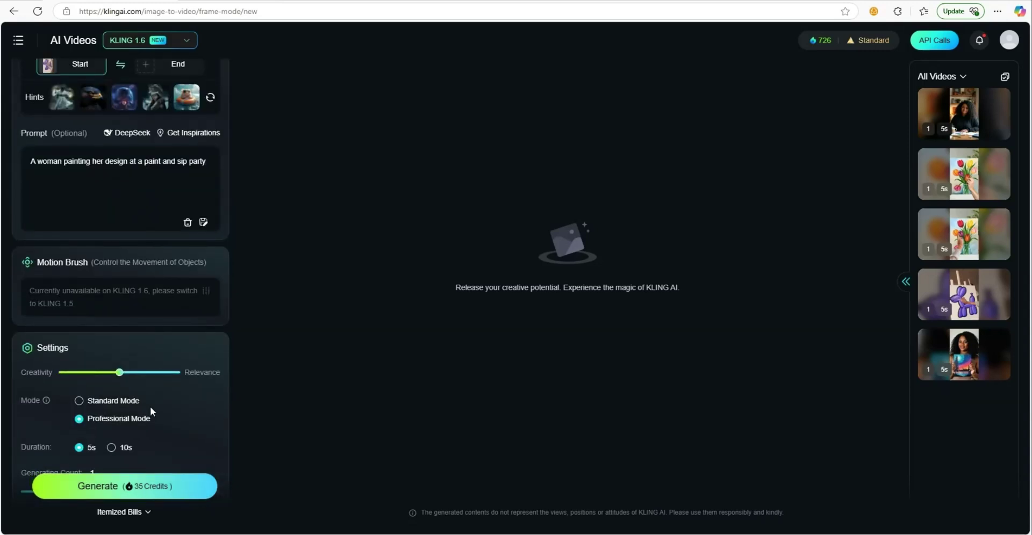
{"action": "scroll", "coordinate": [150, 405], "scroll_direction": "down", "scroll_amount": 2}
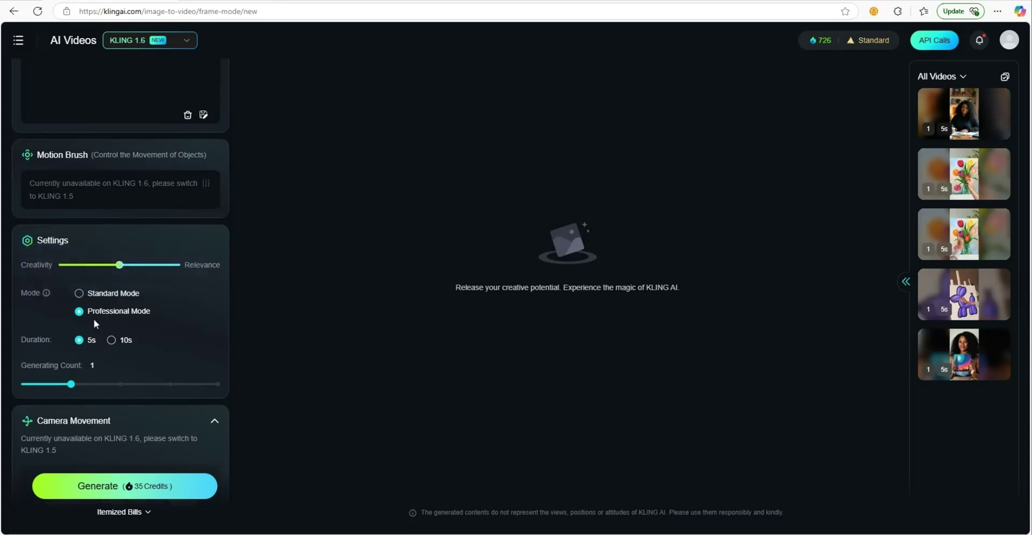
{"action": "left_click", "coordinate": [78, 293]}
{"action": "left_click", "coordinate": [112, 341]}
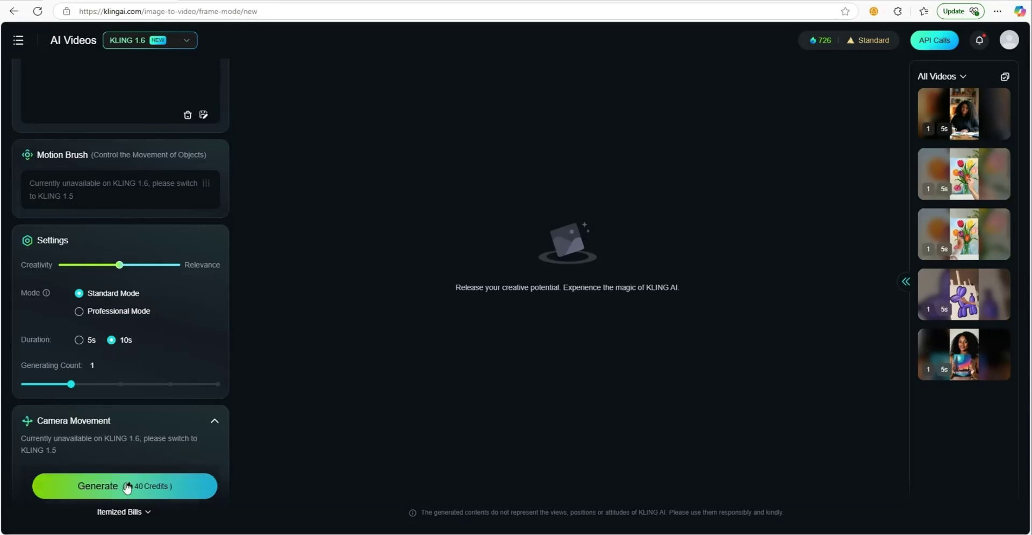
{"action": "left_click", "coordinate": [88, 489]}
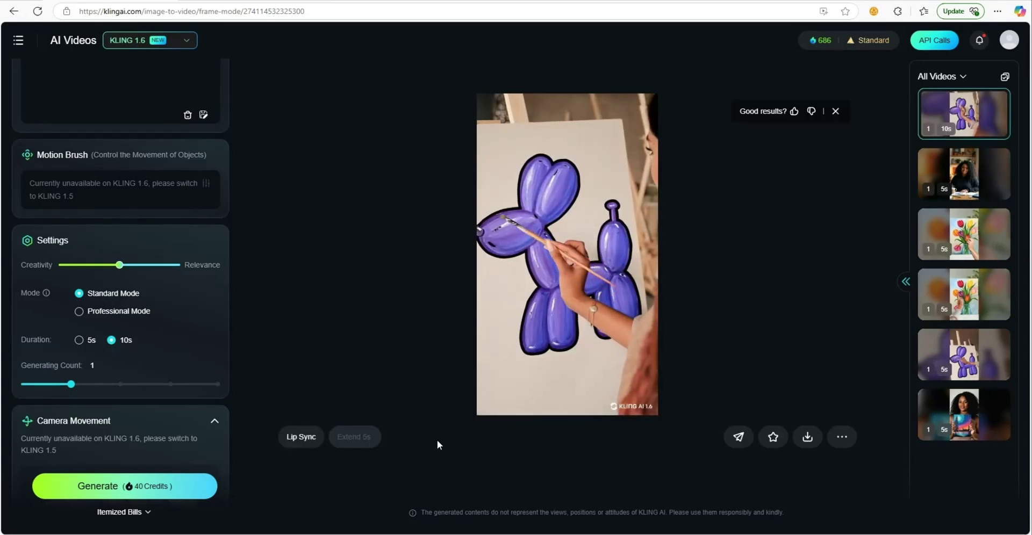
Replay the new clip, then download the 5-second balloon-dog video without the watermark
{"action": "mouse_move", "coordinate": [387, 310]}
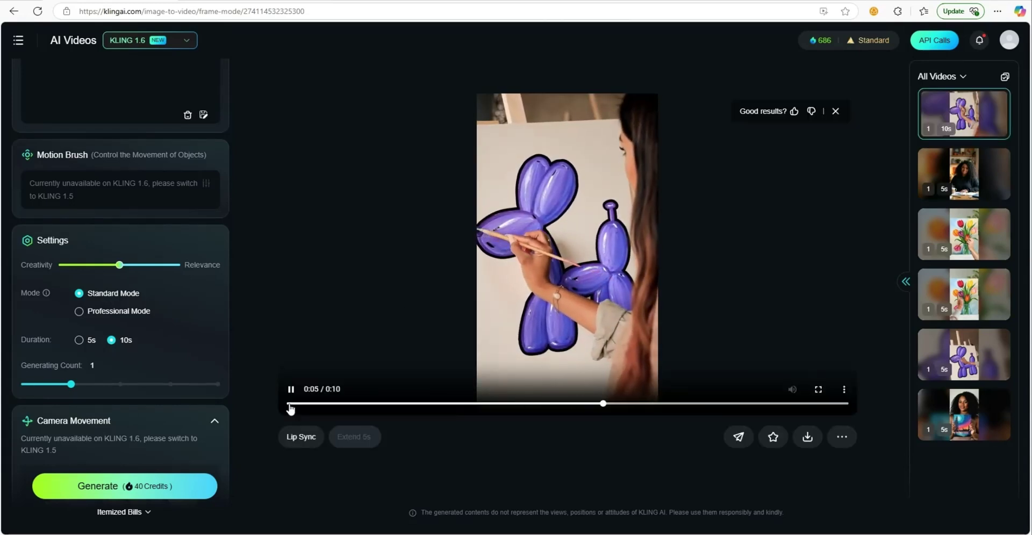
{"action": "left_click_drag", "start_coordinate": [668, 404], "coordinate": [277, 404]}
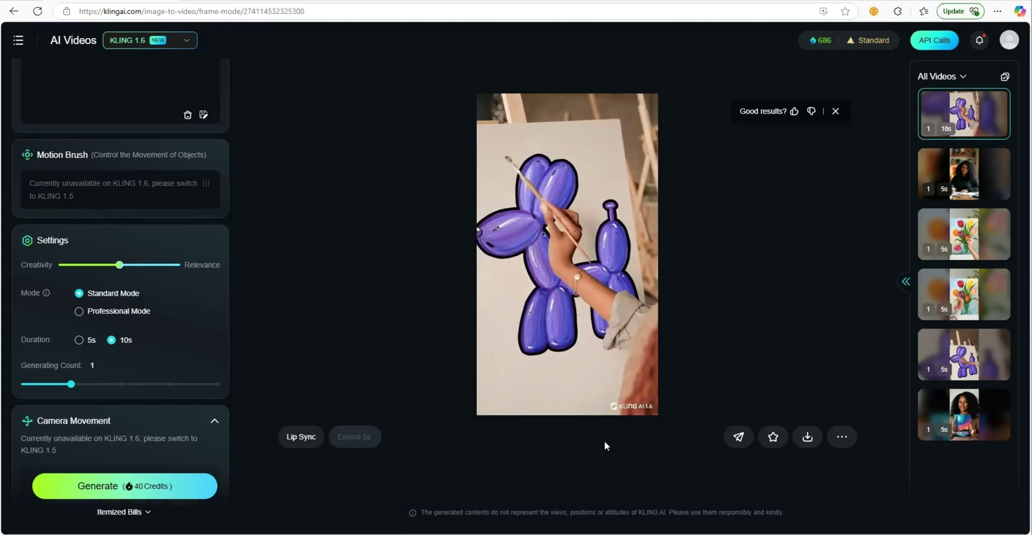
{"action": "mouse_move", "coordinate": [807, 437]}
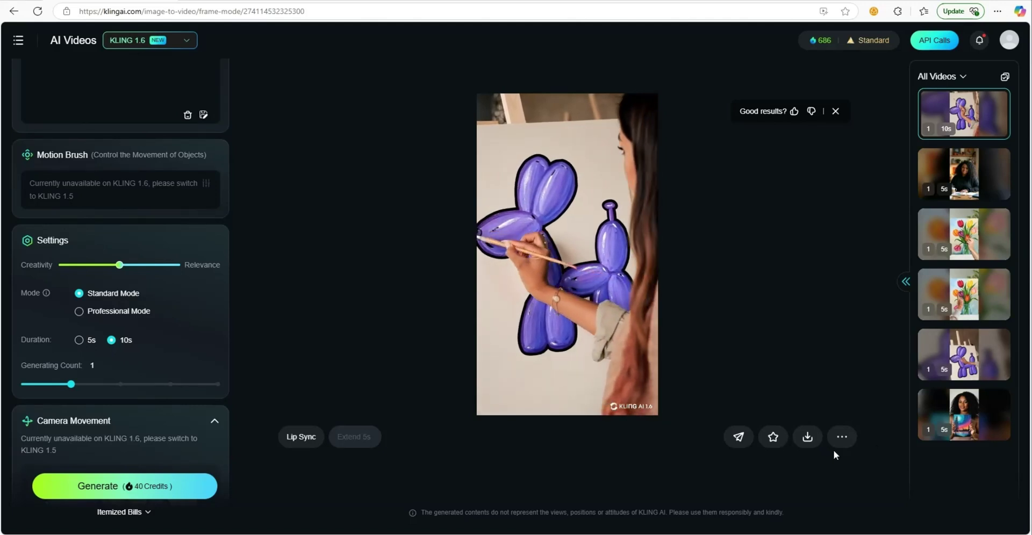
{"action": "left_click", "coordinate": [963, 354]}
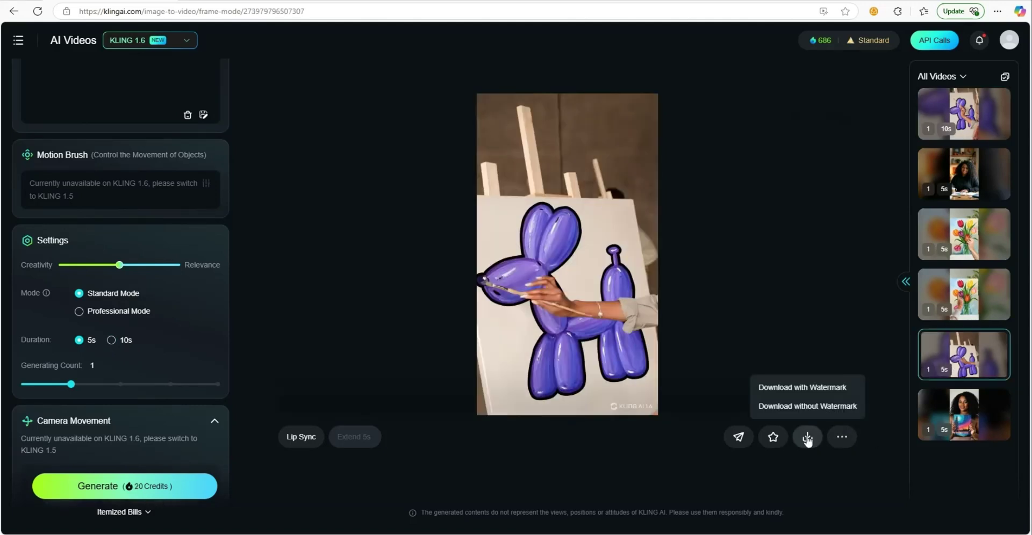
{"action": "left_click", "coordinate": [809, 408]}
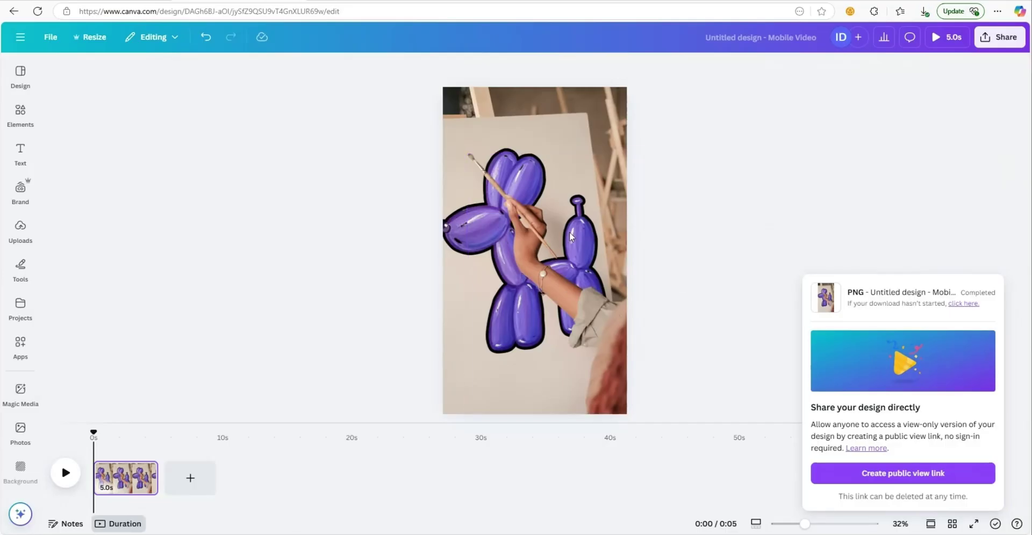
Upload the downloaded Kling balloon-dog video into Canva's Uploads
{"action": "left_click", "coordinate": [20, 188]}
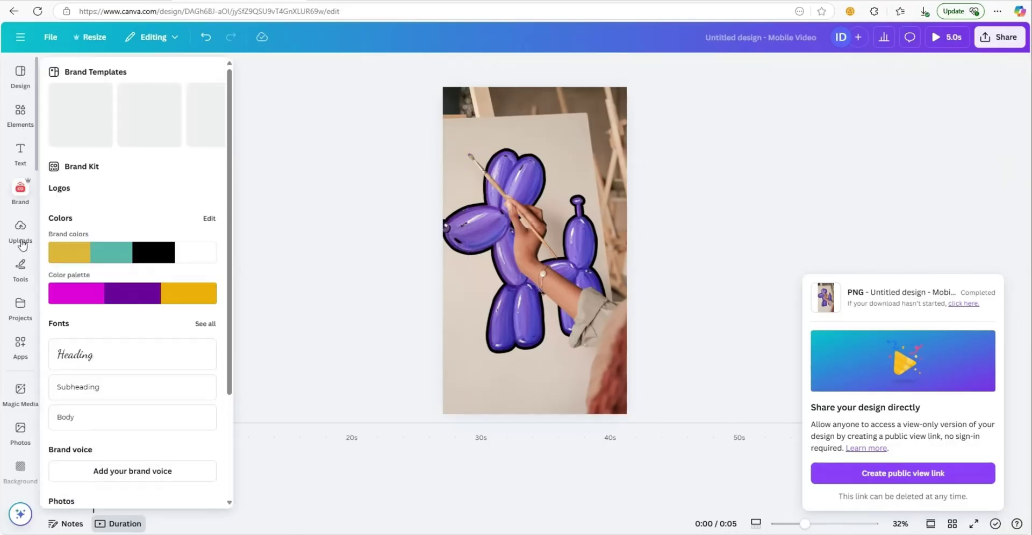
{"action": "left_click", "coordinate": [20, 238]}
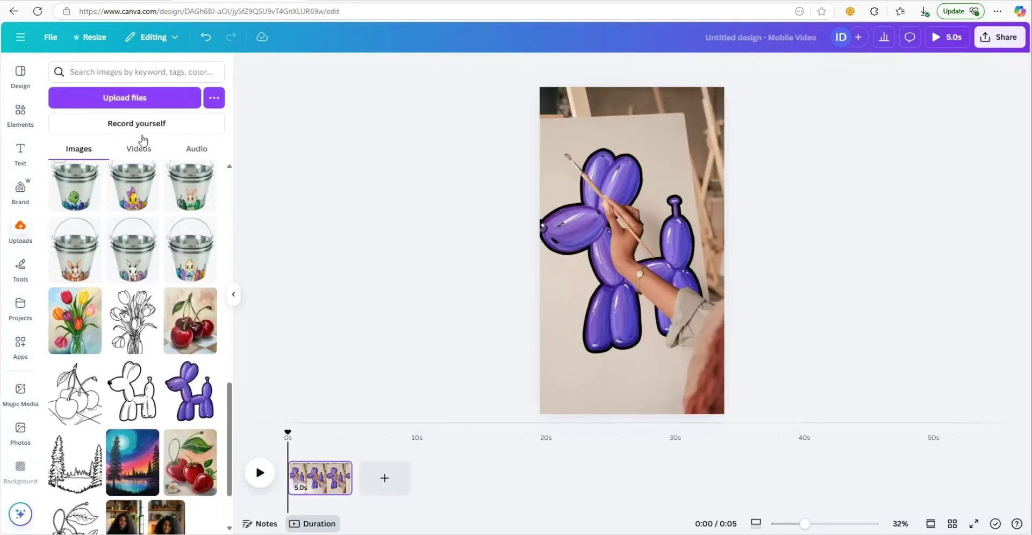
{"action": "left_click", "coordinate": [124, 99]}
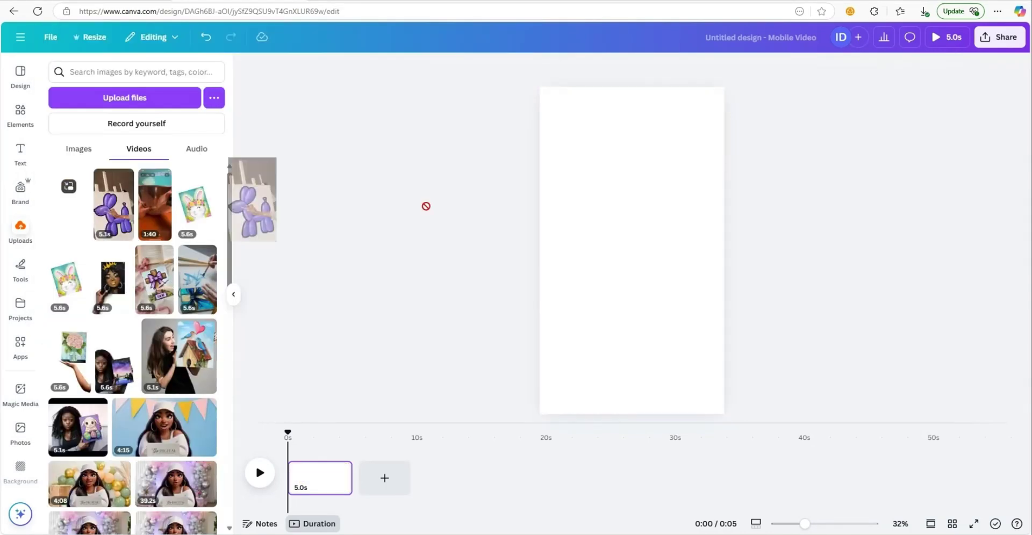
Place the balloon-dog video so it fills the page, then play it through
{"action": "left_click_drag", "start_coordinate": [426, 205], "coordinate": [553, 200]}
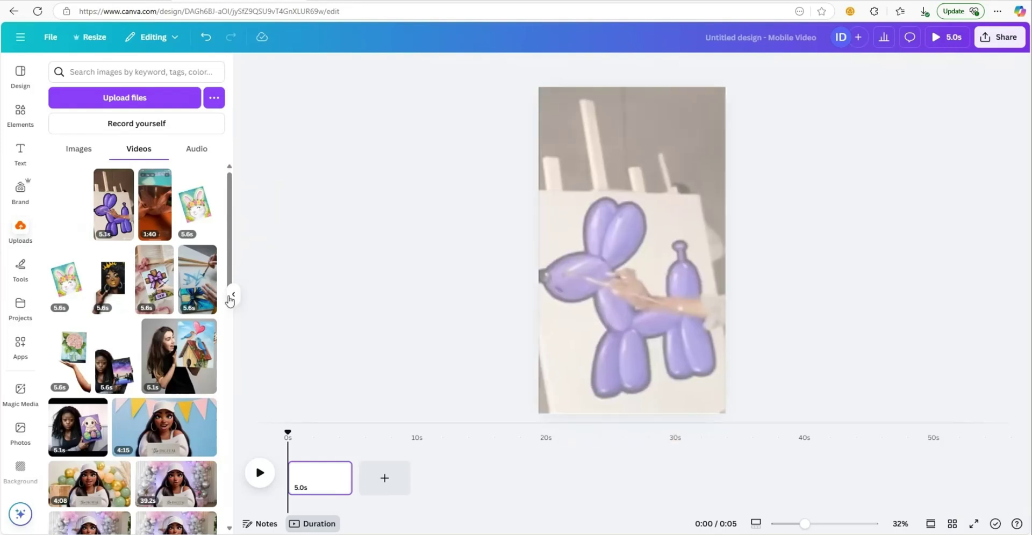
{"action": "left_click", "coordinate": [233, 296]}
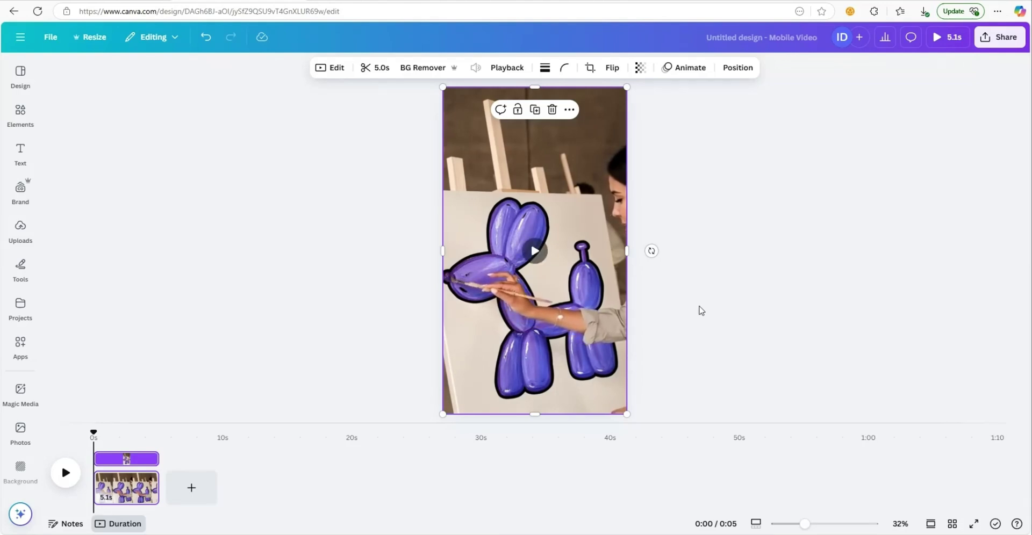
{"action": "left_click", "coordinate": [534, 251]}
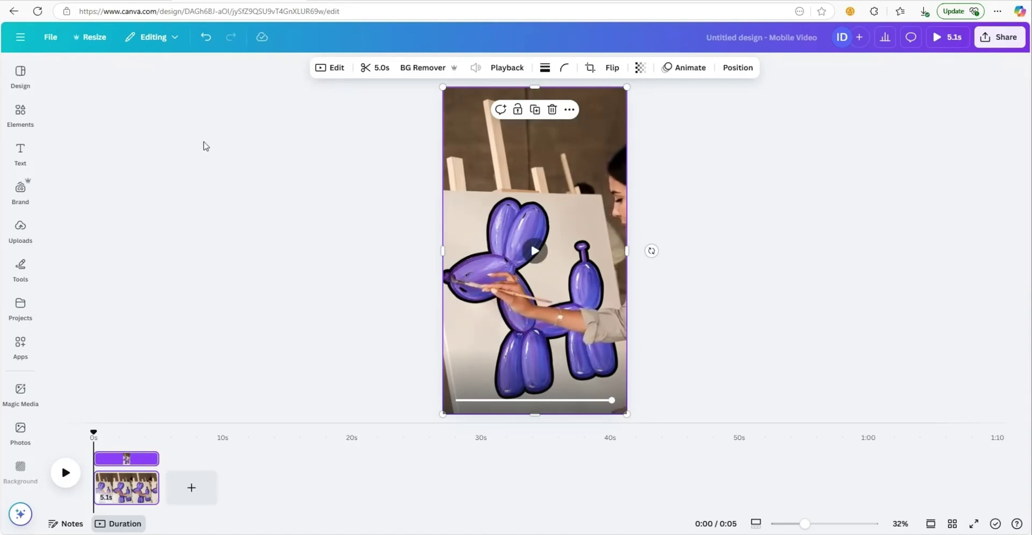
{"action": "left_click", "coordinate": [21, 155]}
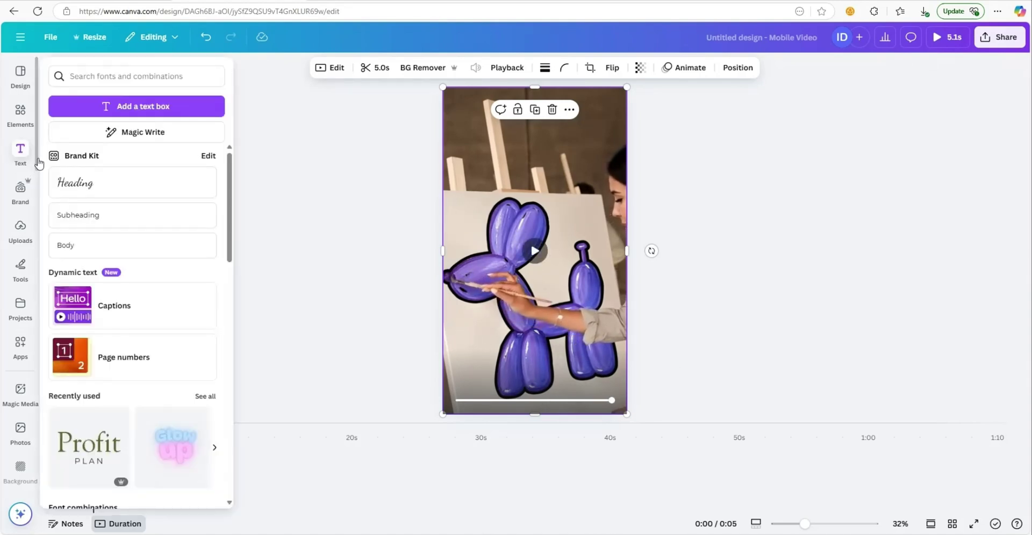
{"action": "left_click", "coordinate": [24, 187]}
{"action": "left_click", "coordinate": [20, 153]}
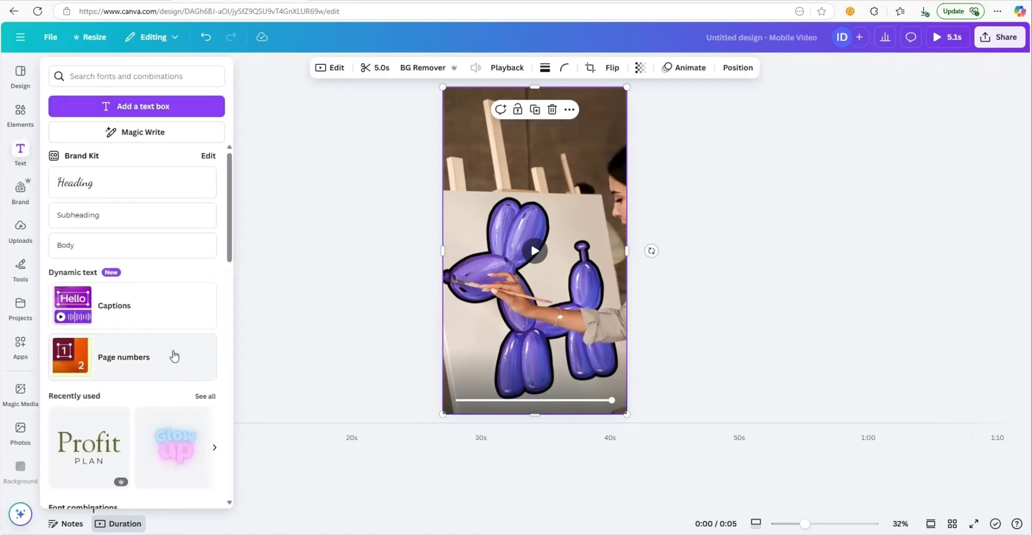
{"action": "scroll", "coordinate": [156, 340], "scroll_direction": "down", "scroll_amount": 3}
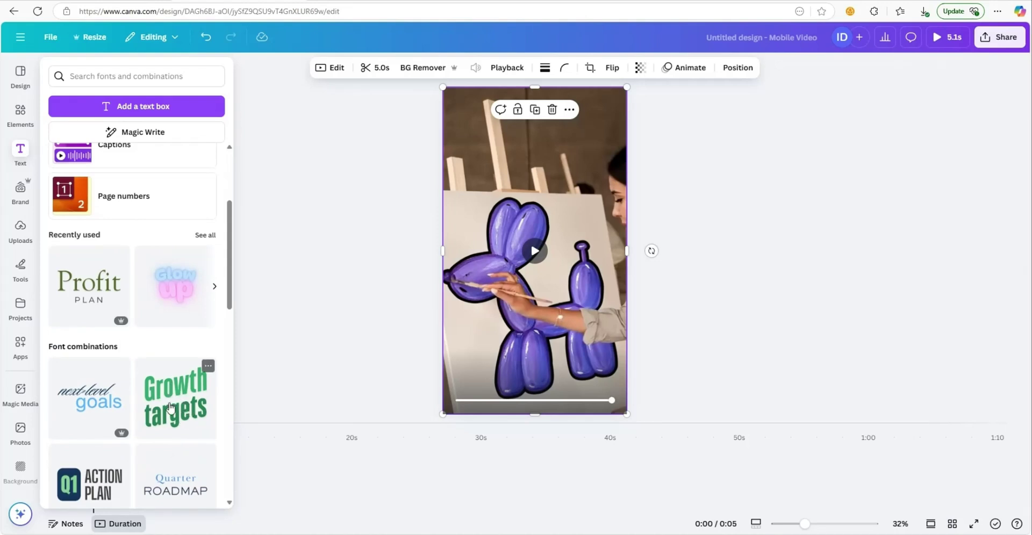
{"action": "scroll", "coordinate": [170, 407], "scroll_direction": "down", "scroll_amount": 3}
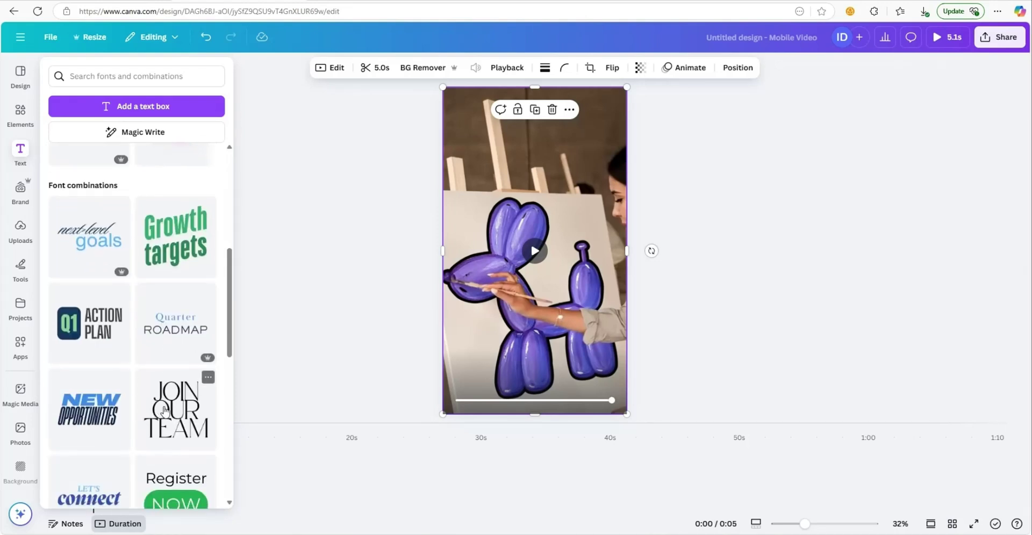
{"action": "scroll", "coordinate": [163, 408], "scroll_direction": "down", "scroll_amount": 1}
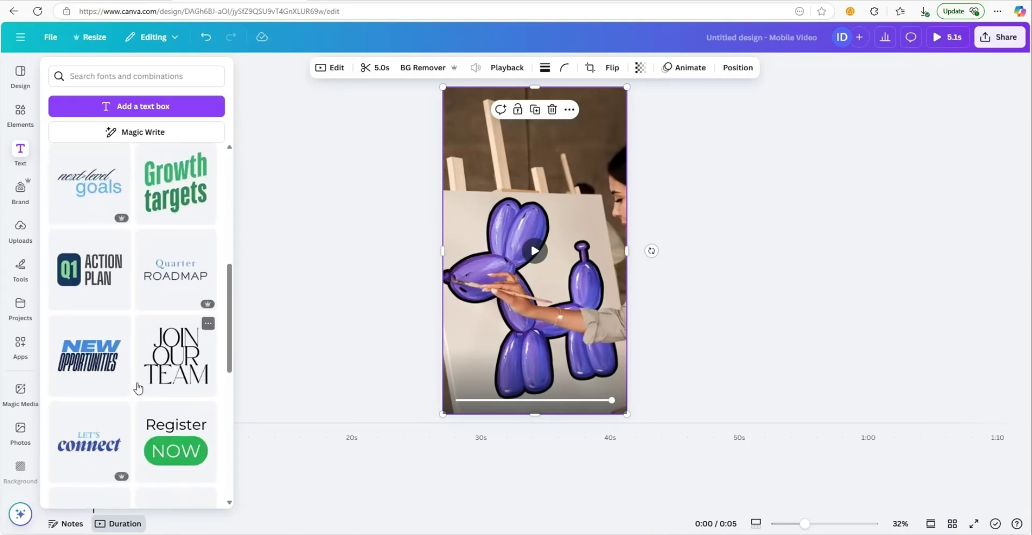
{"action": "scroll", "coordinate": [138, 388], "scroll_direction": "down", "scroll_amount": 5}
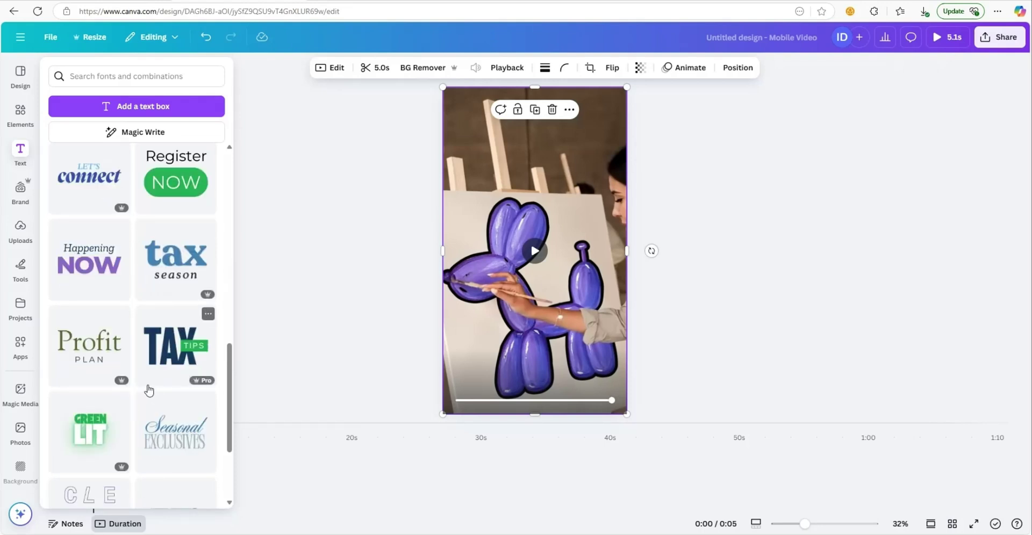
{"action": "scroll", "coordinate": [146, 386], "scroll_direction": "down", "scroll_amount": 1}
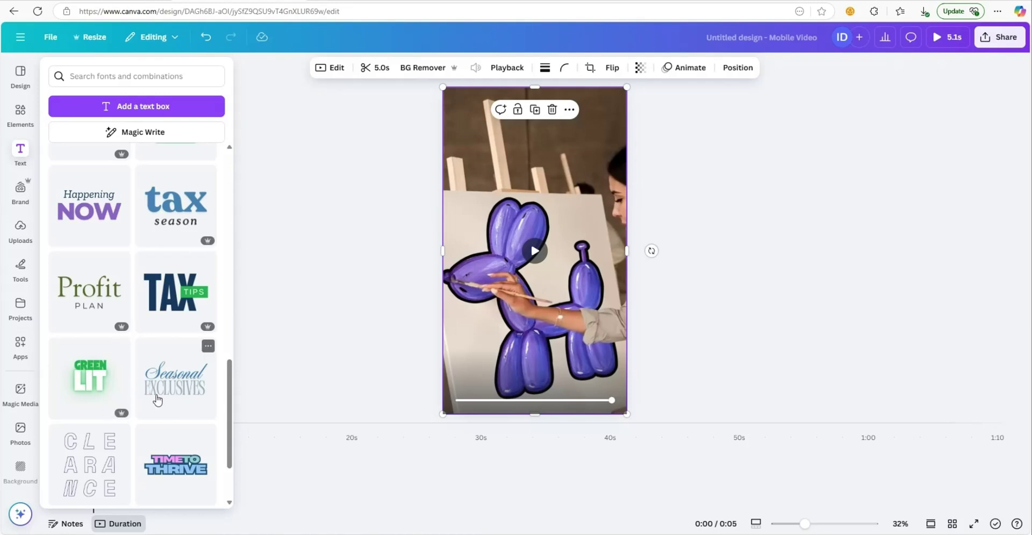
{"action": "scroll", "coordinate": [153, 396], "scroll_direction": "down", "scroll_amount": 1}
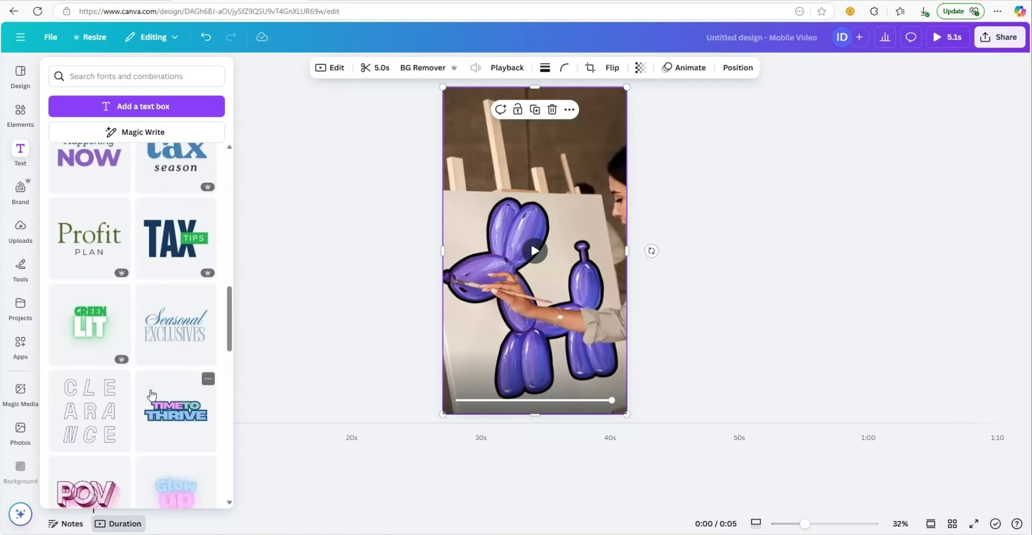
{"action": "scroll", "coordinate": [151, 396], "scroll_direction": "down", "scroll_amount": 7}
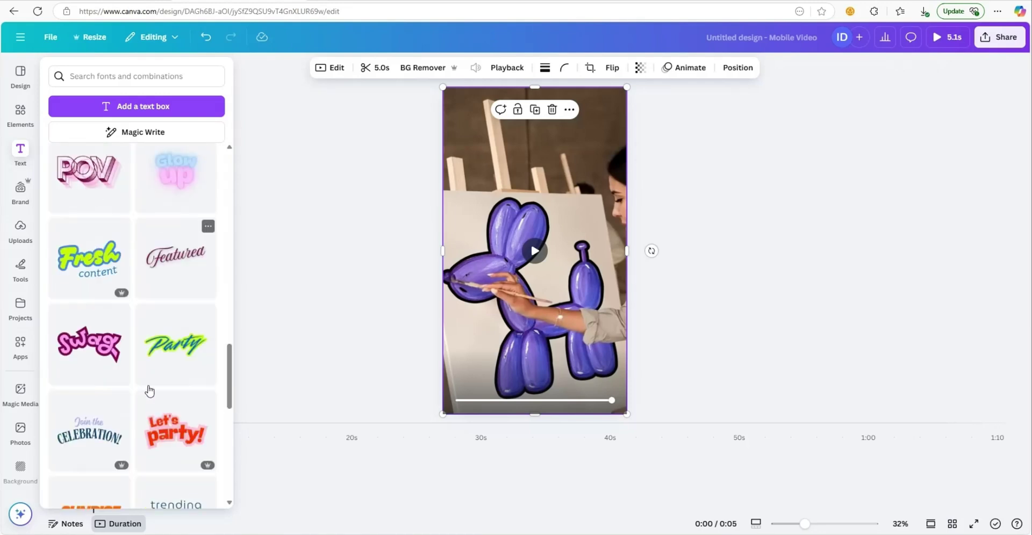
{"action": "scroll", "coordinate": [150, 390], "scroll_direction": "down", "scroll_amount": 2}
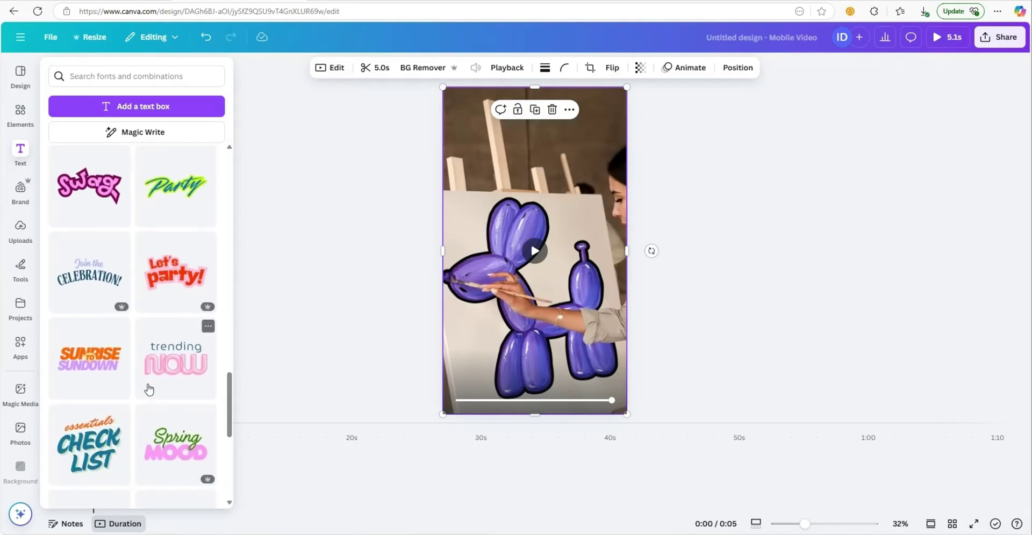
Add the Check List text combination and move it to the video's top-left
{"action": "left_click", "coordinate": [93, 447]}
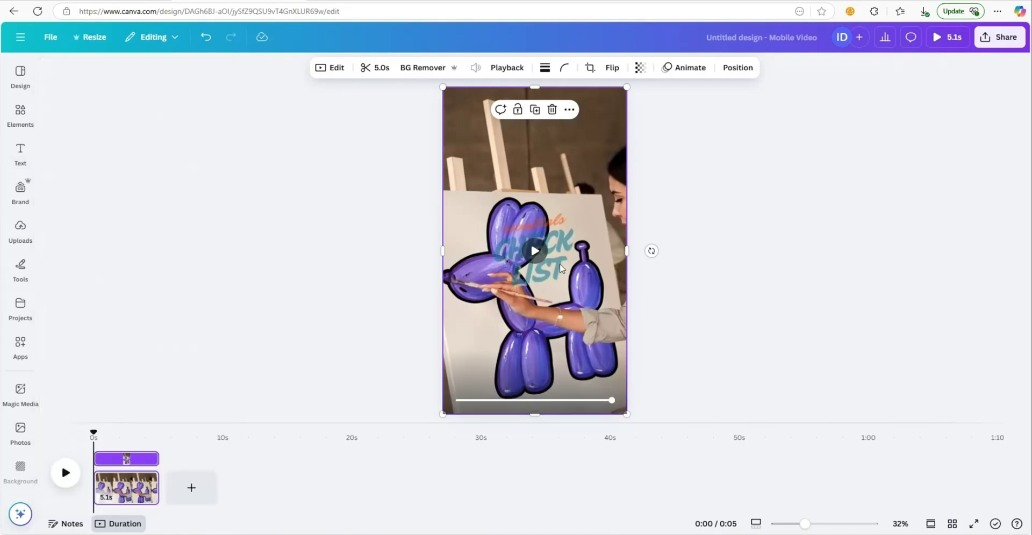
{"action": "left_click", "coordinate": [556, 260]}
{"action": "left_click_drag", "start_coordinate": [546, 261], "coordinate": [522, 156]}
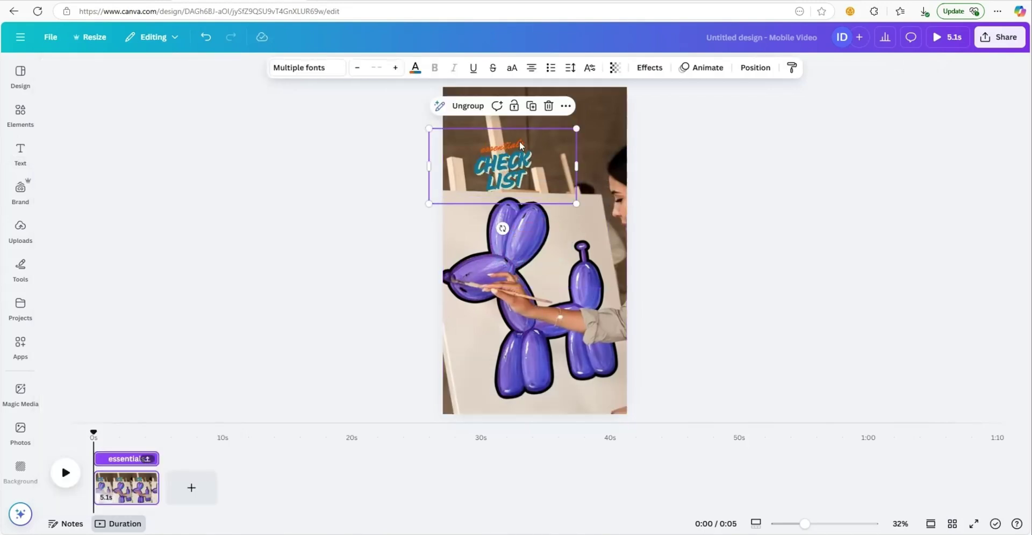
Retype the title as 'diy' over 'PAINT KITS' and enlarge it to size 101
{"action": "left_click", "coordinate": [519, 141]}
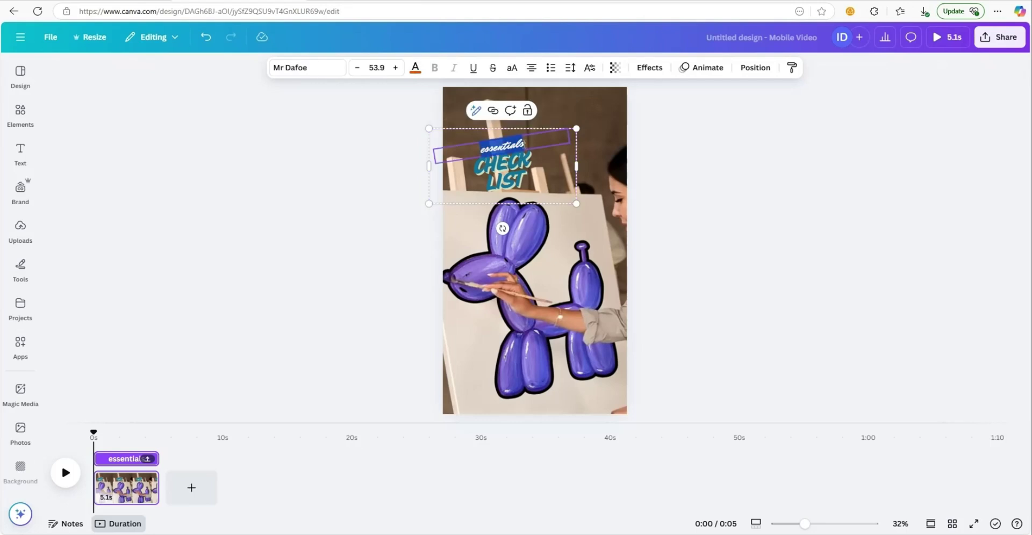
{"action": "type", "text": "dly"}
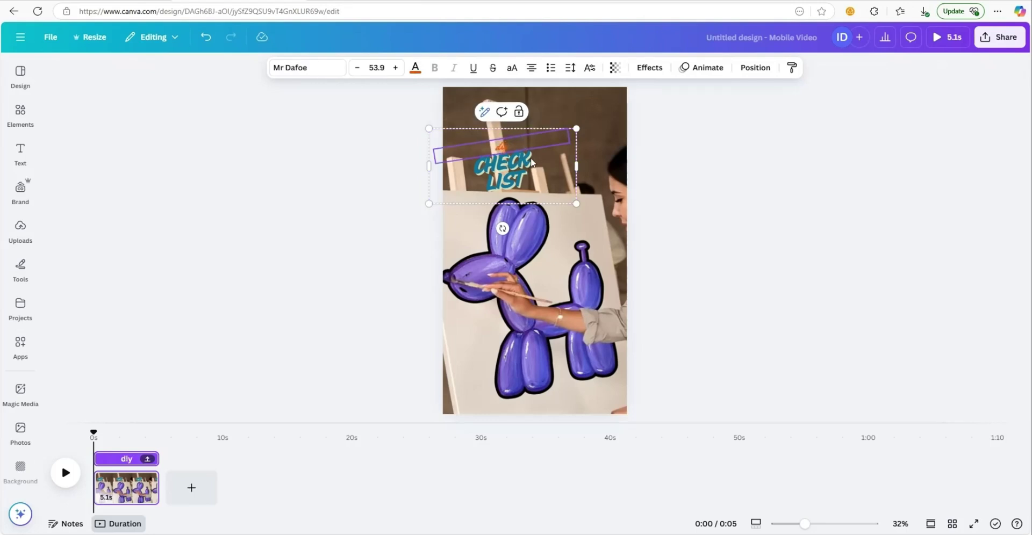
{"action": "left_click", "coordinate": [530, 157]}
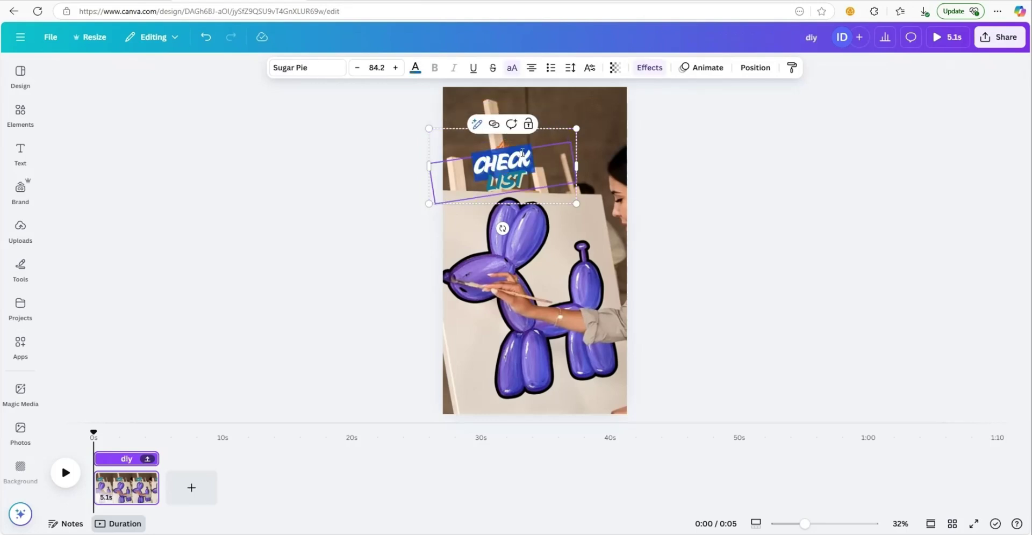
{"action": "type", "text": "PAINTLIST"}
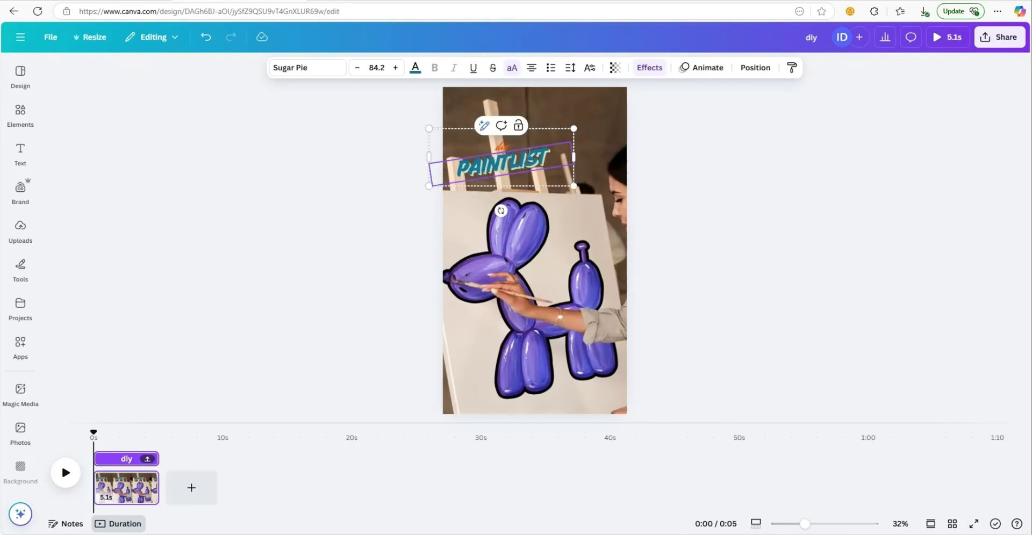
{"action": "key", "text": "BackSpace"}
{"action": "key", "text": "BackSpace"}
{"action": "key", "text": "BackSpace"}
{"action": "key", "text": "BackSpace"}
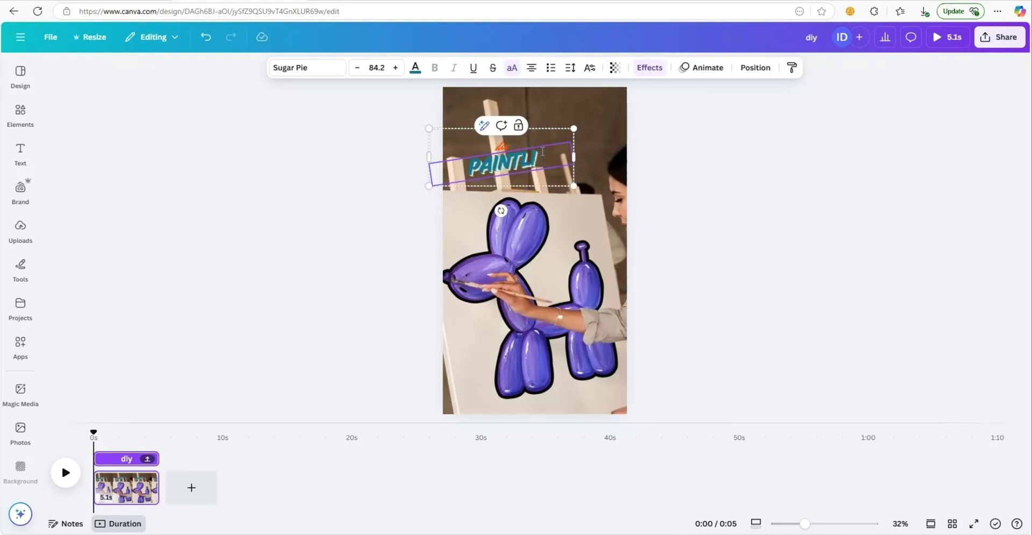
{"action": "type", "text": "KITS"}
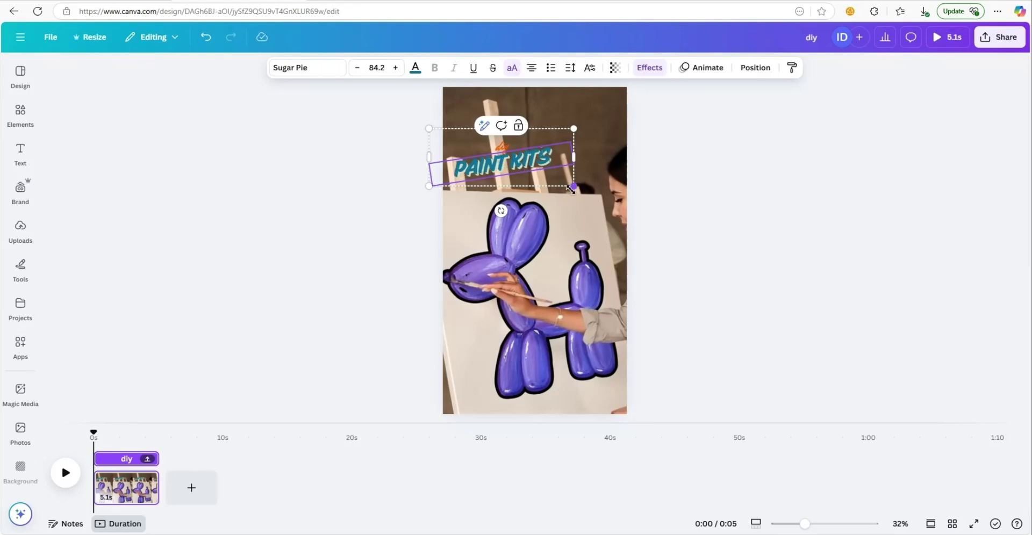
{"action": "left_click_drag", "start_coordinate": [573, 185], "coordinate": [602, 198]}
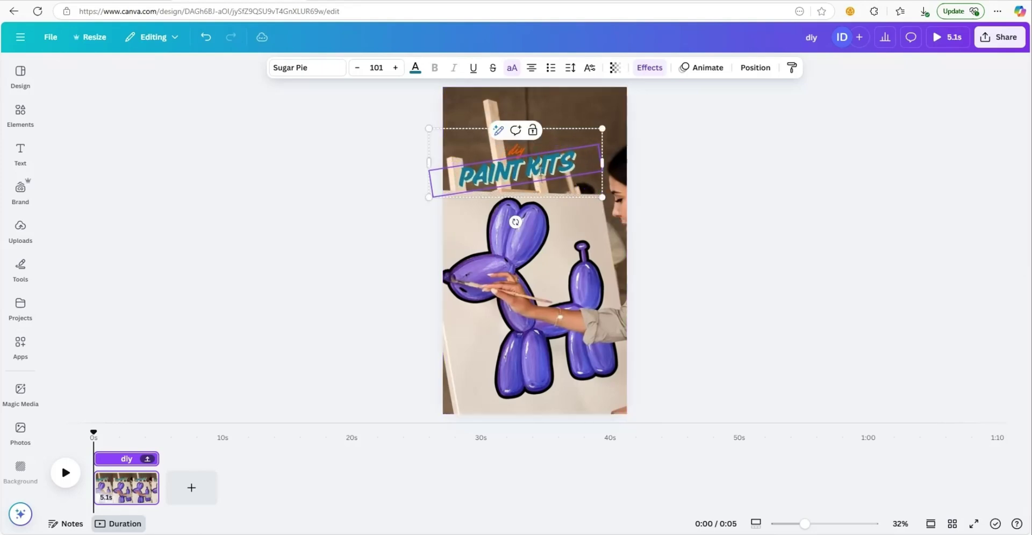
Color the PAINT KITS text dark purple
{"action": "triple_click", "coordinate": [517, 172]}
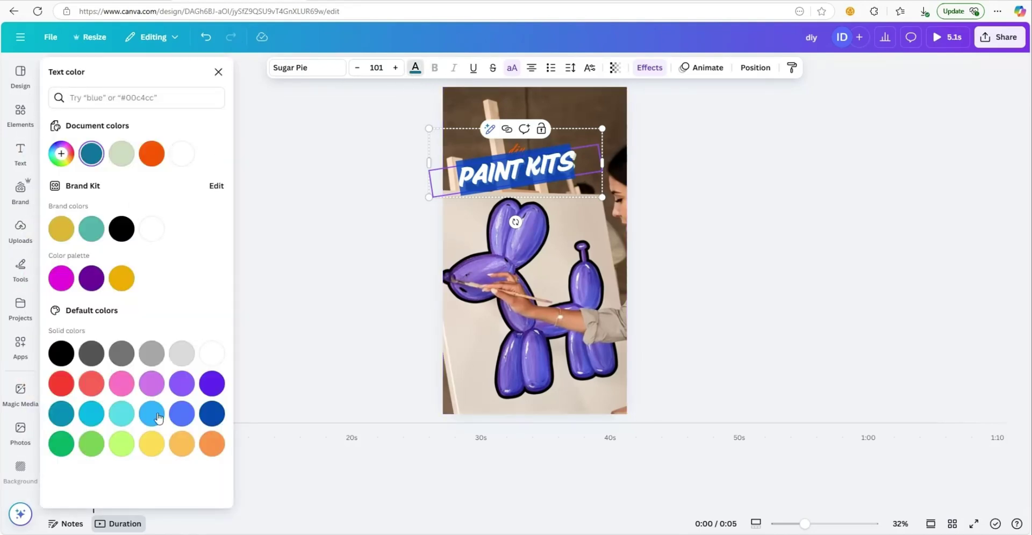
{"action": "left_click", "coordinate": [213, 386]}
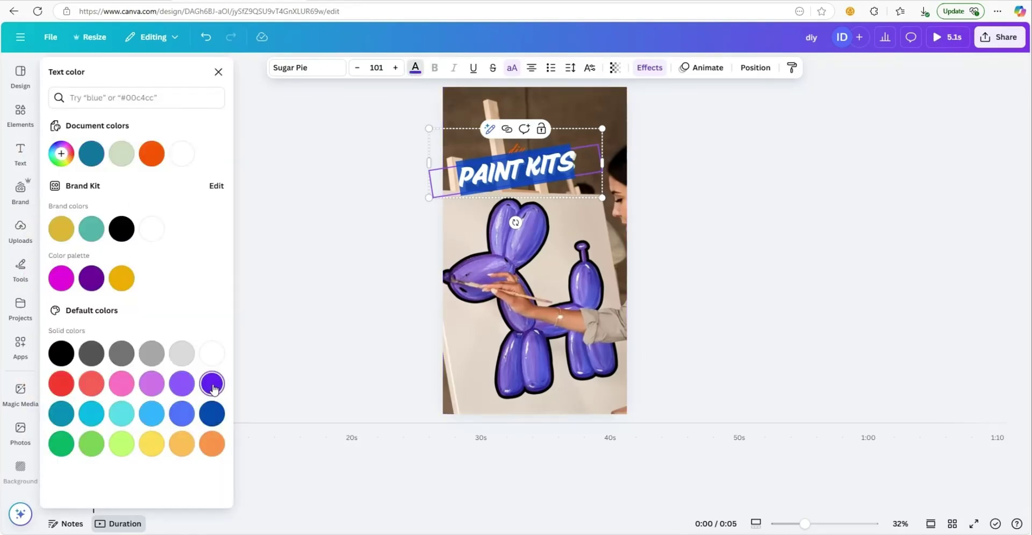
{"action": "key", "text": "Escape"}
{"action": "key", "text": "Escape"}
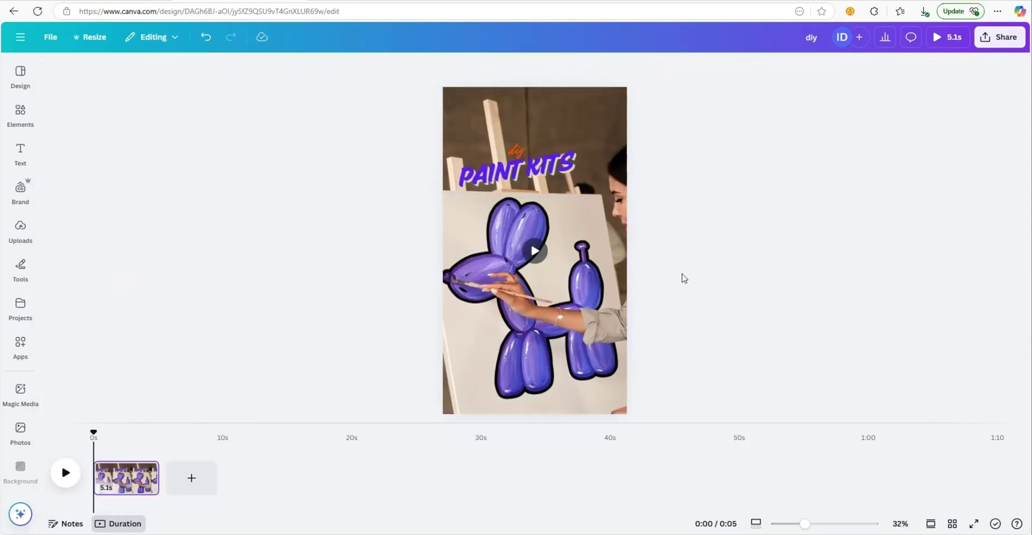
Make the small diy word above the title white
{"action": "left_click", "coordinate": [516, 153]}
{"action": "left_click", "coordinate": [515, 144]}
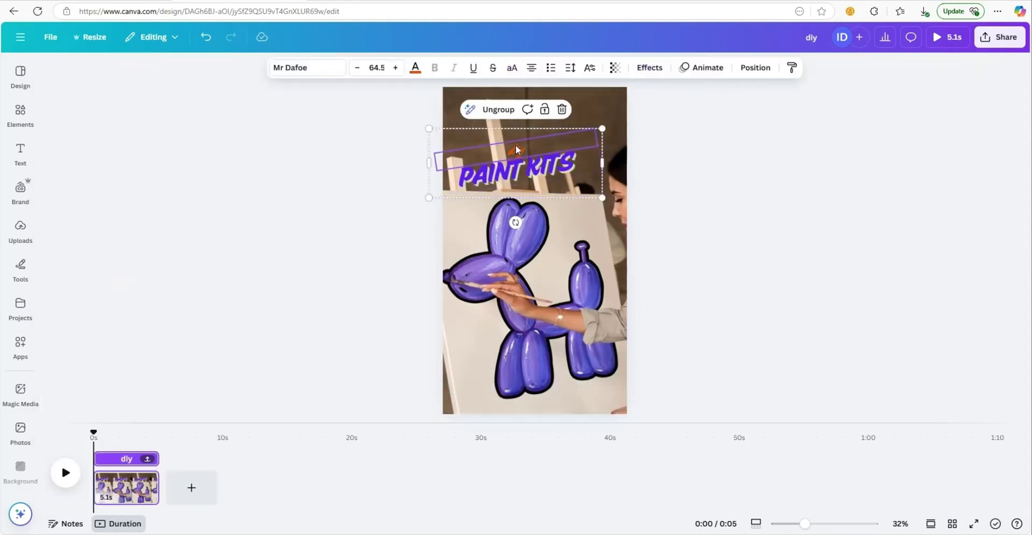
{"action": "left_click", "coordinate": [514, 144]}
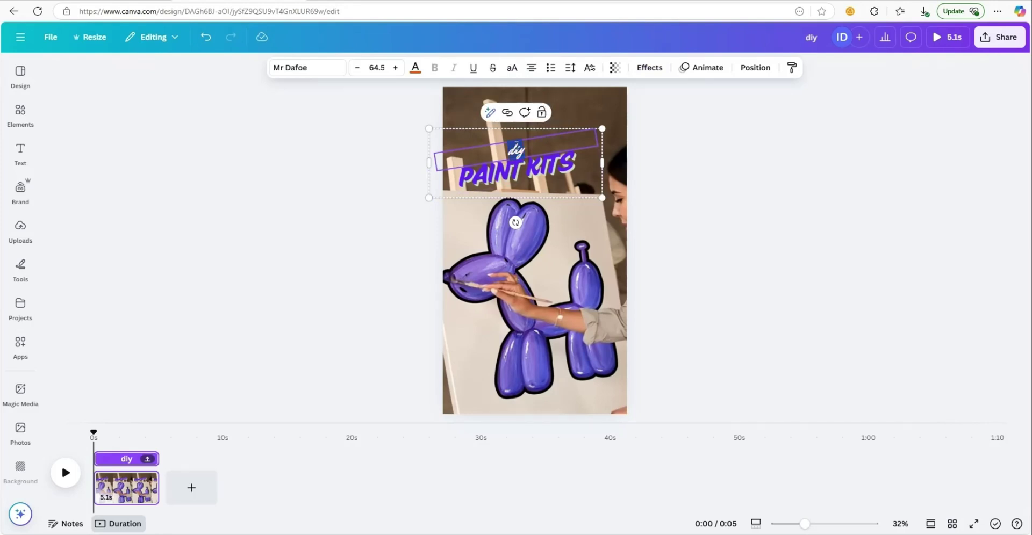
{"action": "left_click", "coordinate": [415, 68]}
{"action": "left_click", "coordinate": [151, 229]}
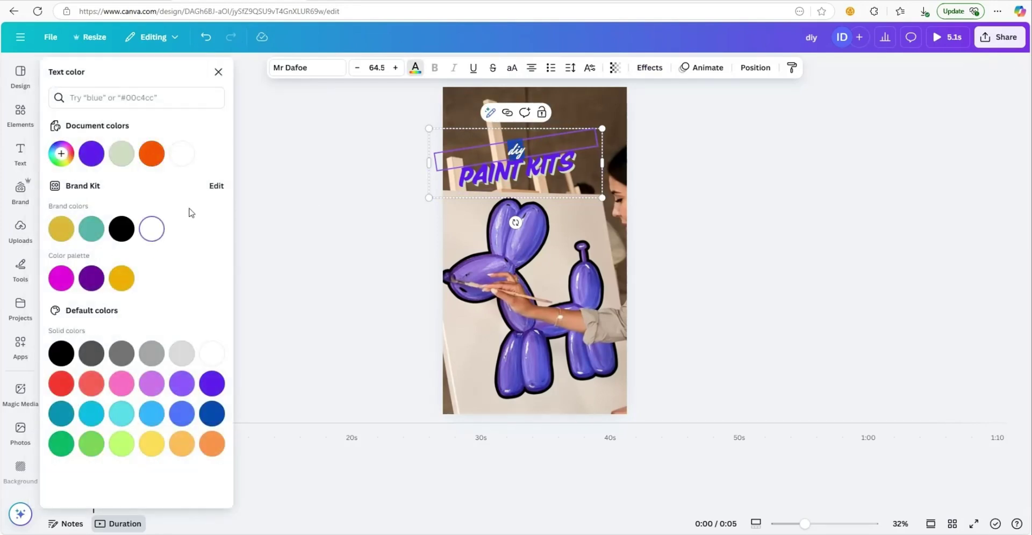
{"action": "left_click", "coordinate": [669, 272]}
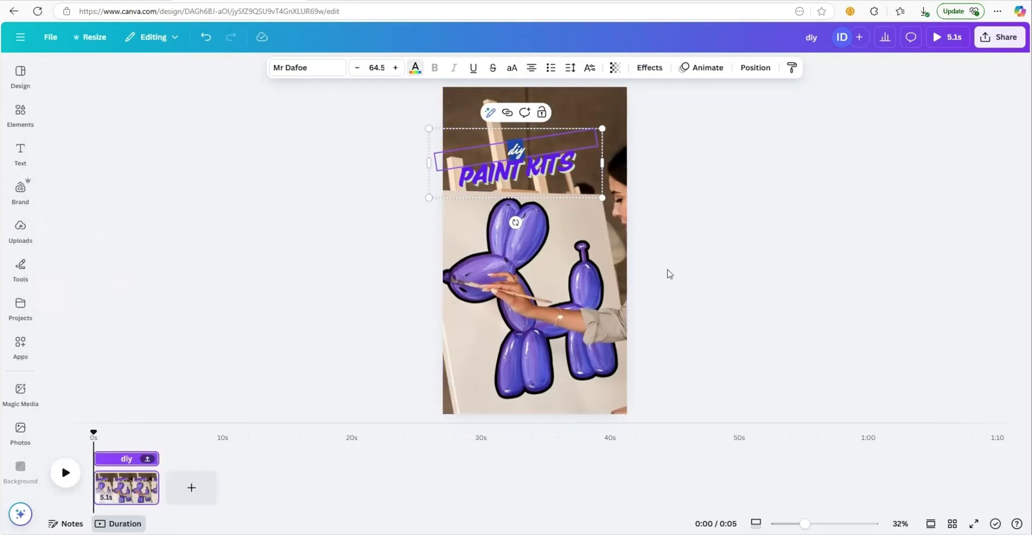
Recolor the PAINT KITS lettering pink
{"action": "left_click", "coordinate": [545, 166]}
{"action": "left_click", "coordinate": [545, 166]}
{"action": "left_click", "coordinate": [415, 68]}
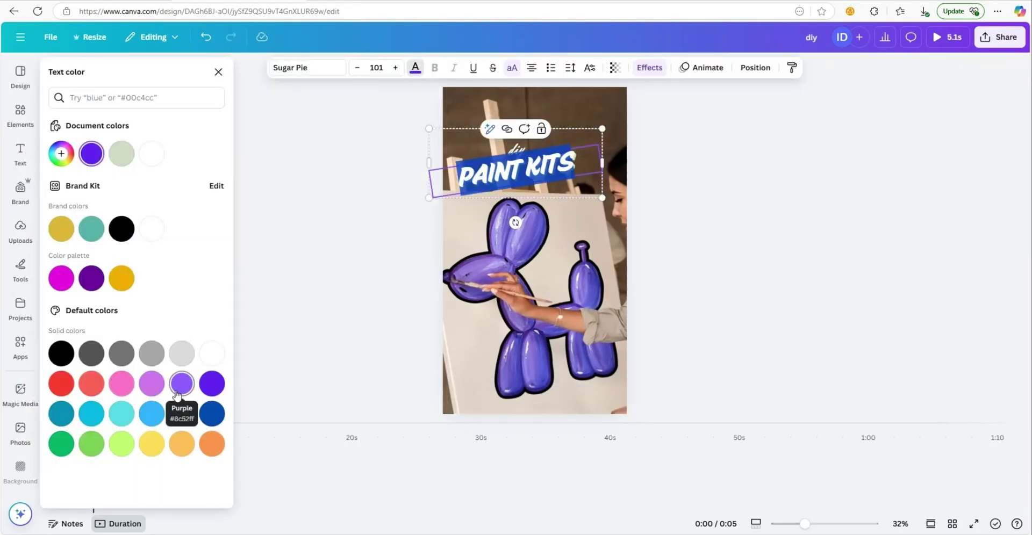
{"action": "left_click", "coordinate": [123, 385]}
{"action": "left_click", "coordinate": [678, 333]}
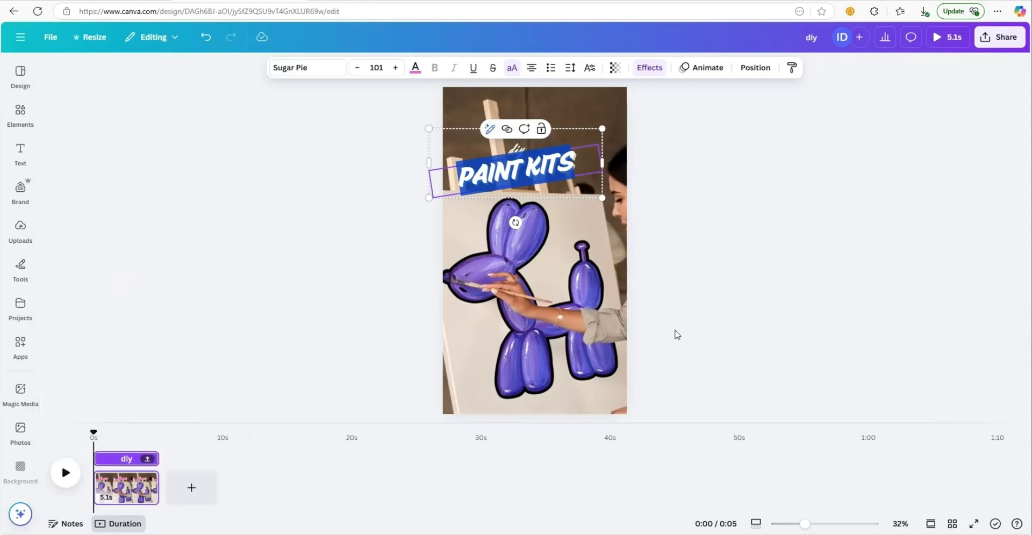
{"action": "left_click", "coordinate": [597, 179]}
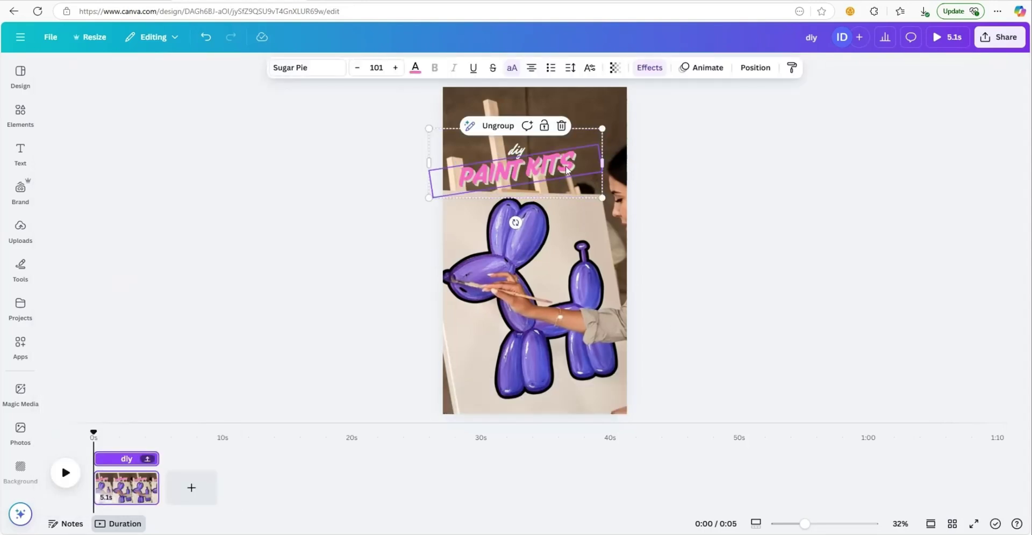
Give the PAINT KITS title a black shadow effect
{"action": "left_click", "coordinate": [648, 67]}
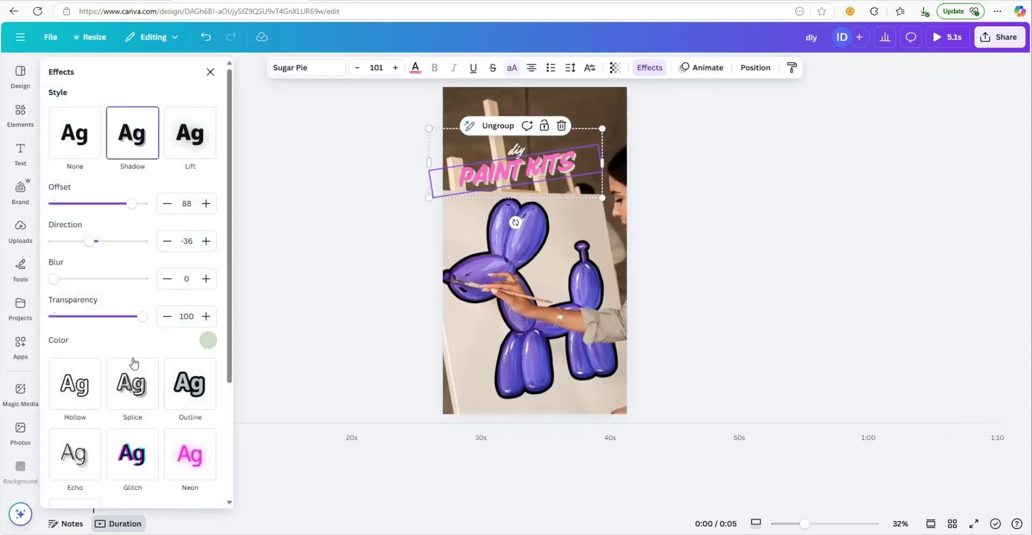
{"action": "left_click", "coordinate": [206, 342]}
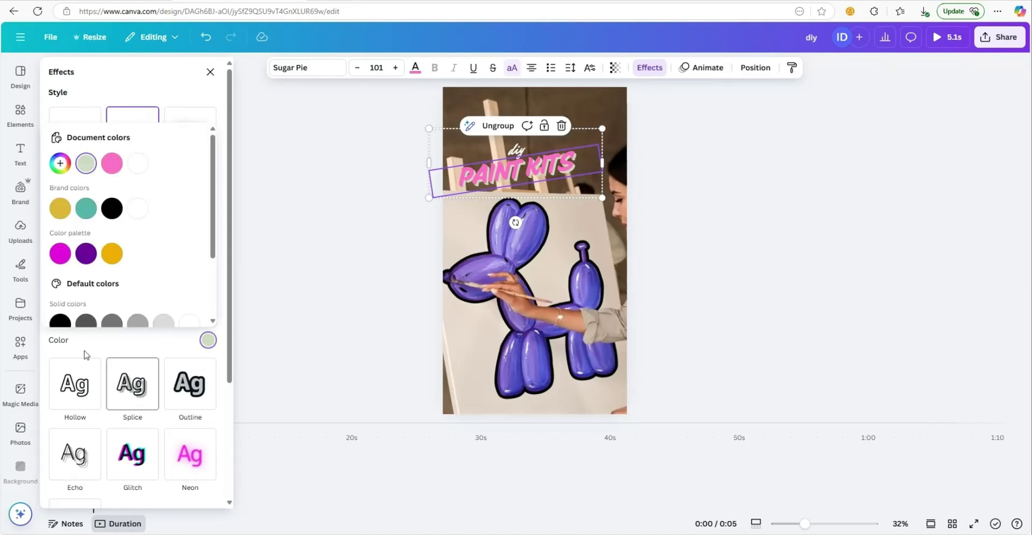
{"action": "left_click", "coordinate": [59, 322]}
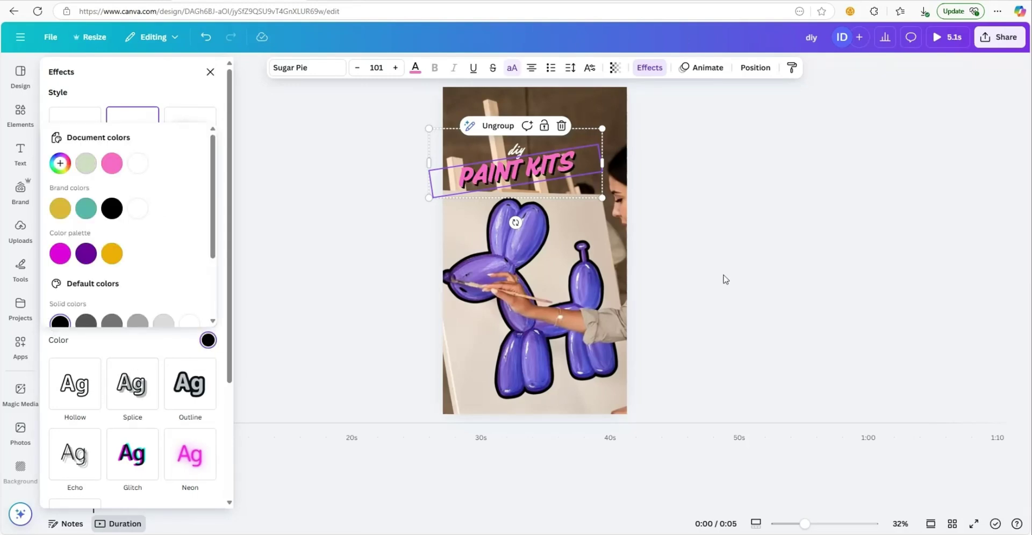
{"action": "key", "text": "Escape"}
Enlarge the title to font size 118 and shift it slightly left
{"action": "left_click_drag", "start_coordinate": [603, 199], "coordinate": [631, 210]}
{"action": "left_click_drag", "start_coordinate": [561, 183], "coordinate": [547, 182]}
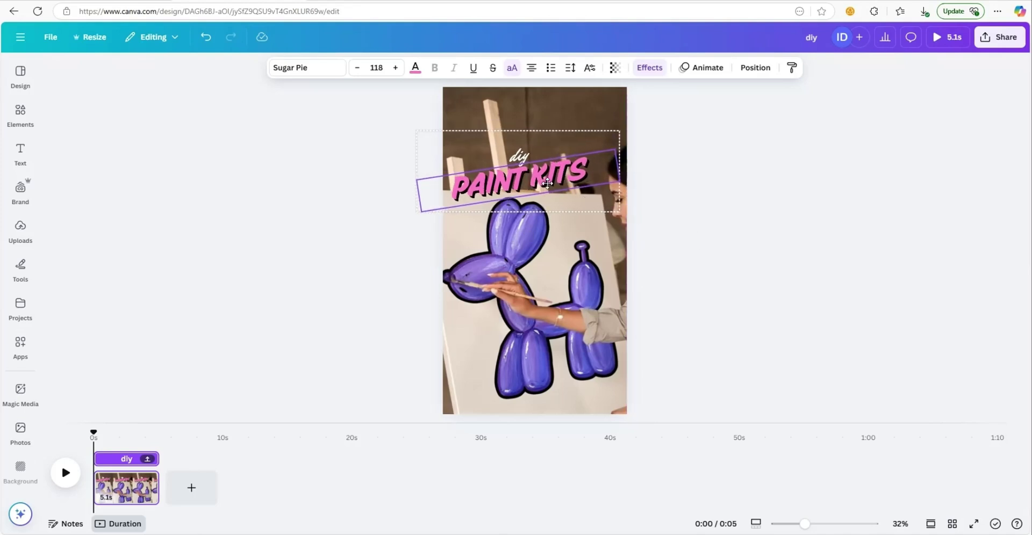
{"action": "left_click", "coordinate": [718, 273]}
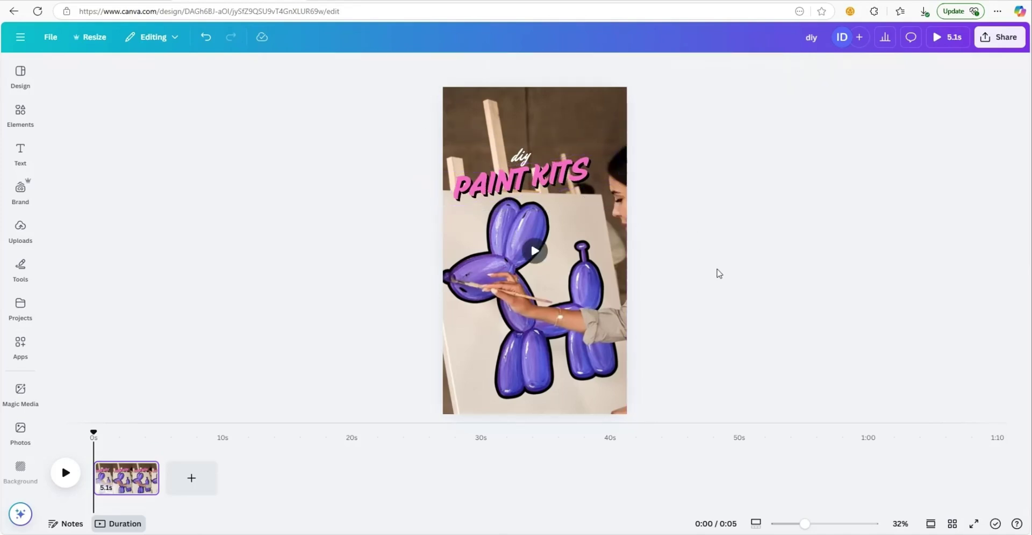
{"action": "double_click", "coordinate": [556, 183]}
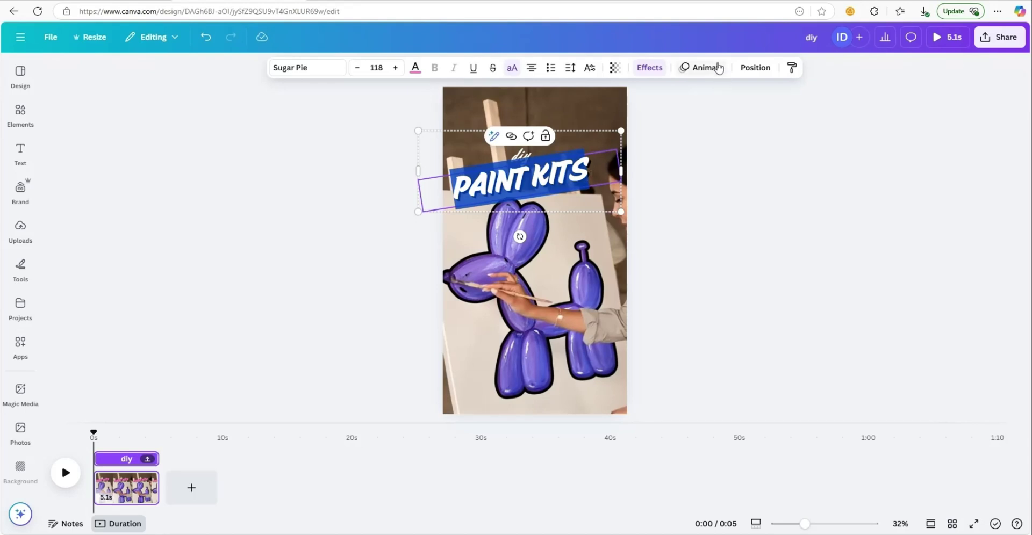
Apply the Breathe animation from the General section to the PAINT KITS title
{"action": "left_click", "coordinate": [699, 67]}
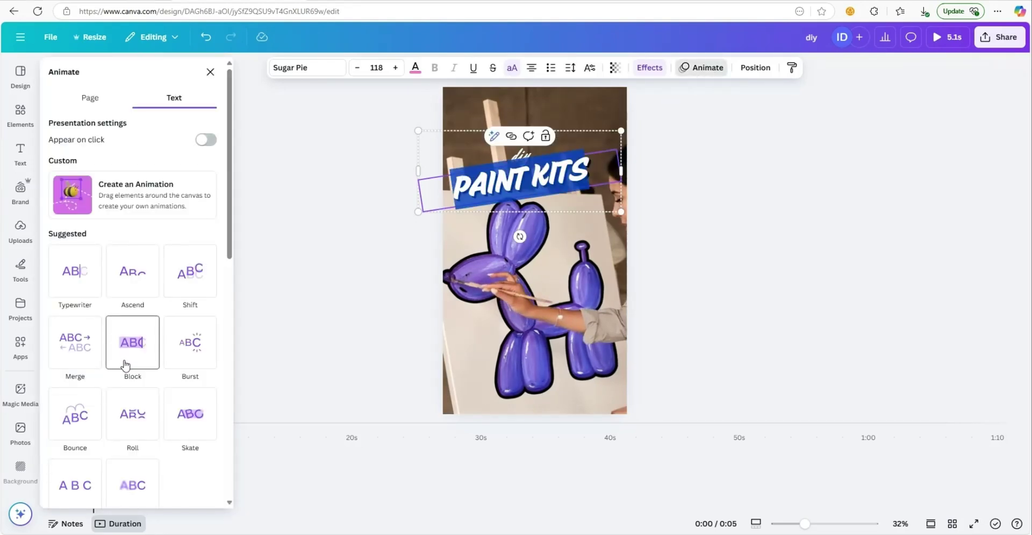
{"action": "scroll", "coordinate": [125, 366], "scroll_direction": "down", "scroll_amount": 10}
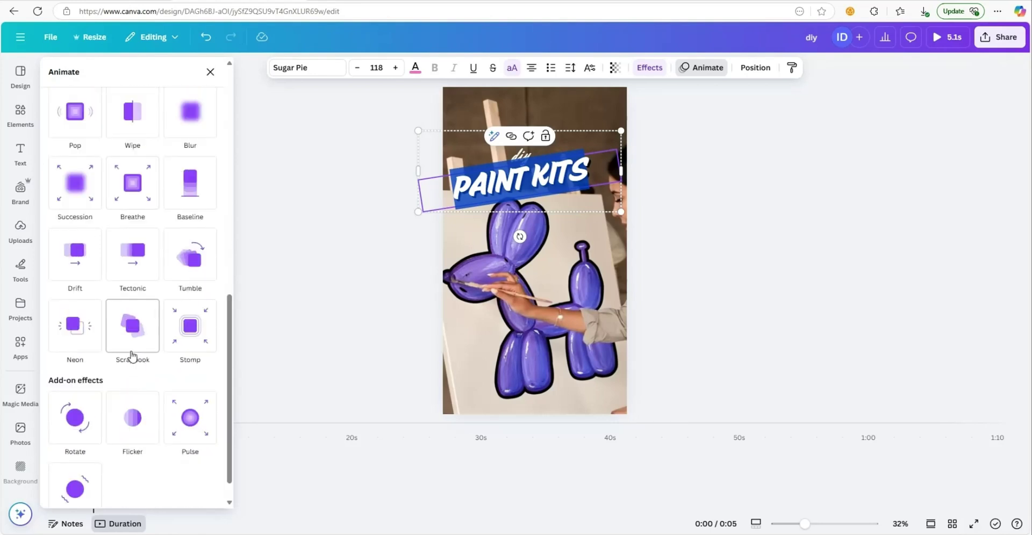
{"action": "scroll", "coordinate": [131, 356], "scroll_direction": "up", "scroll_amount": 3}
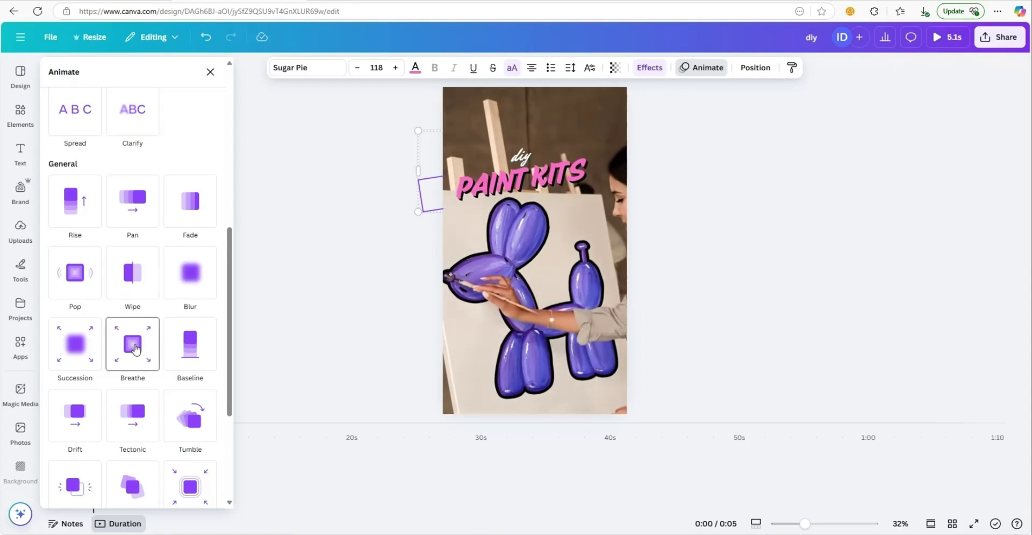
{"action": "left_click", "coordinate": [135, 348]}
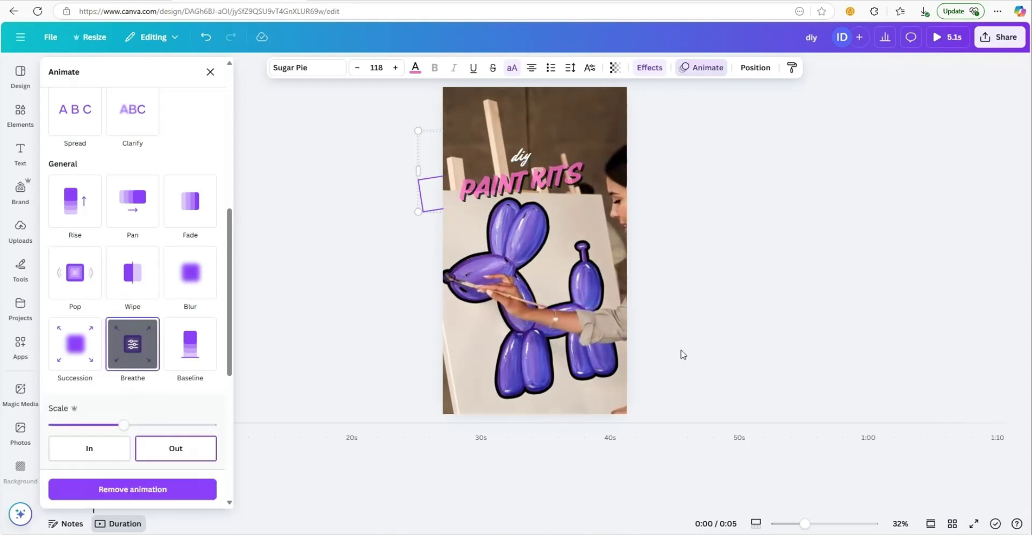
{"action": "key", "text": "Escape"}
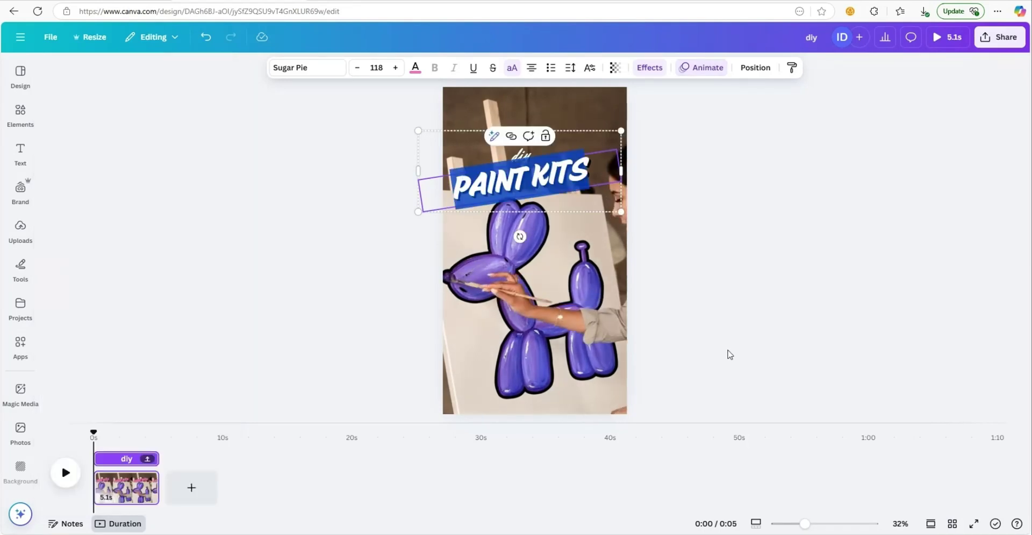
{"action": "key", "text": "Escape"}
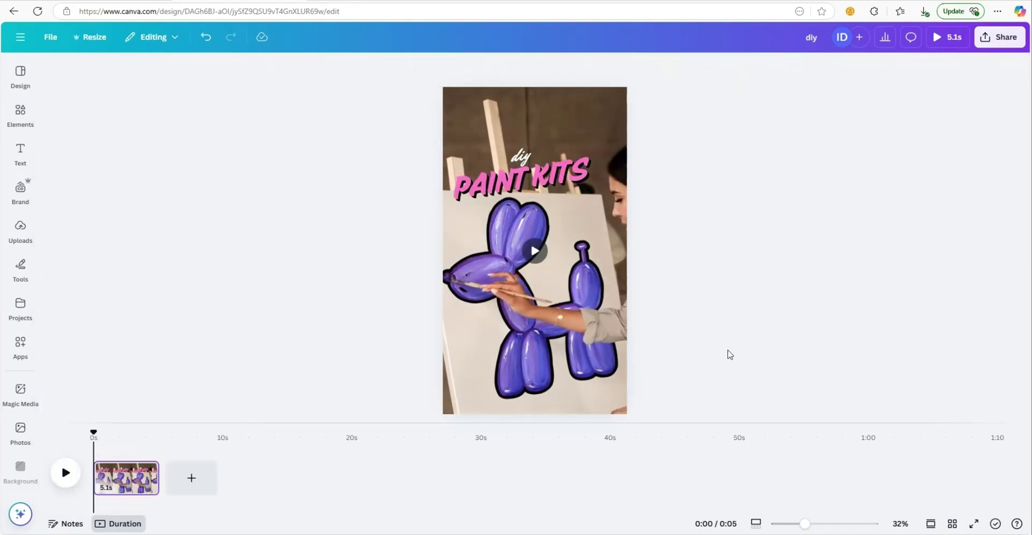
Preview the 5.1-second reel full-screen and replay it from the start
{"action": "left_click", "coordinate": [938, 39]}
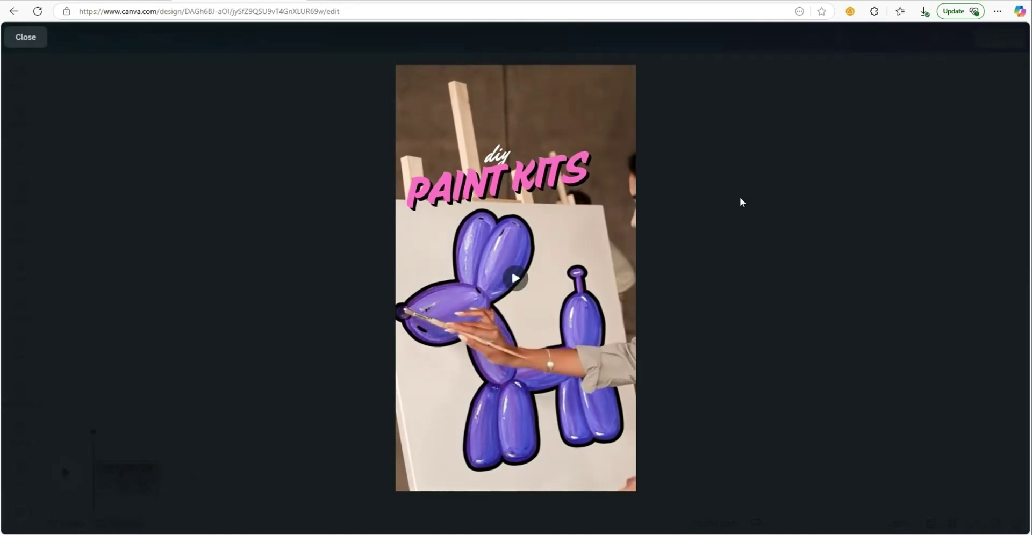
{"action": "left_click", "coordinate": [542, 291]}
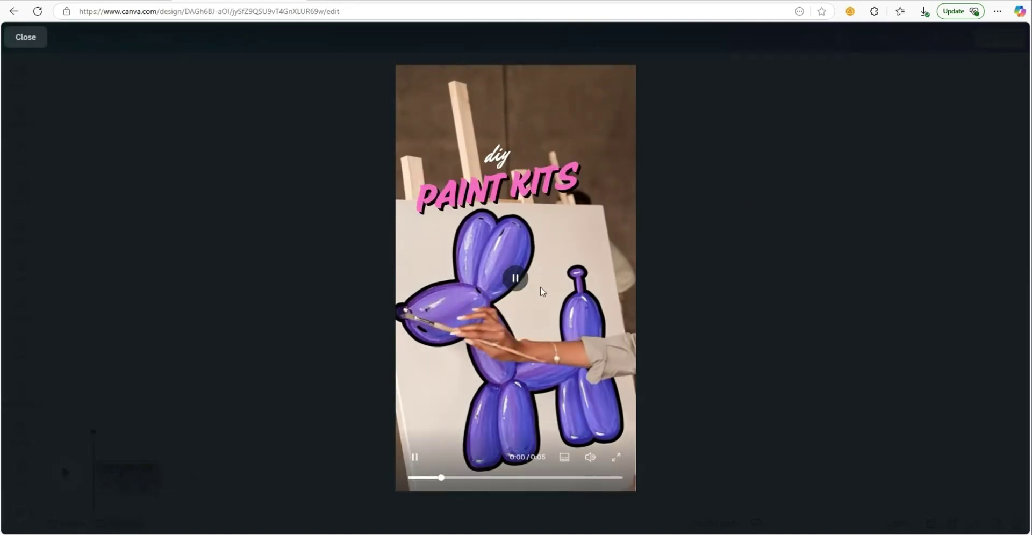